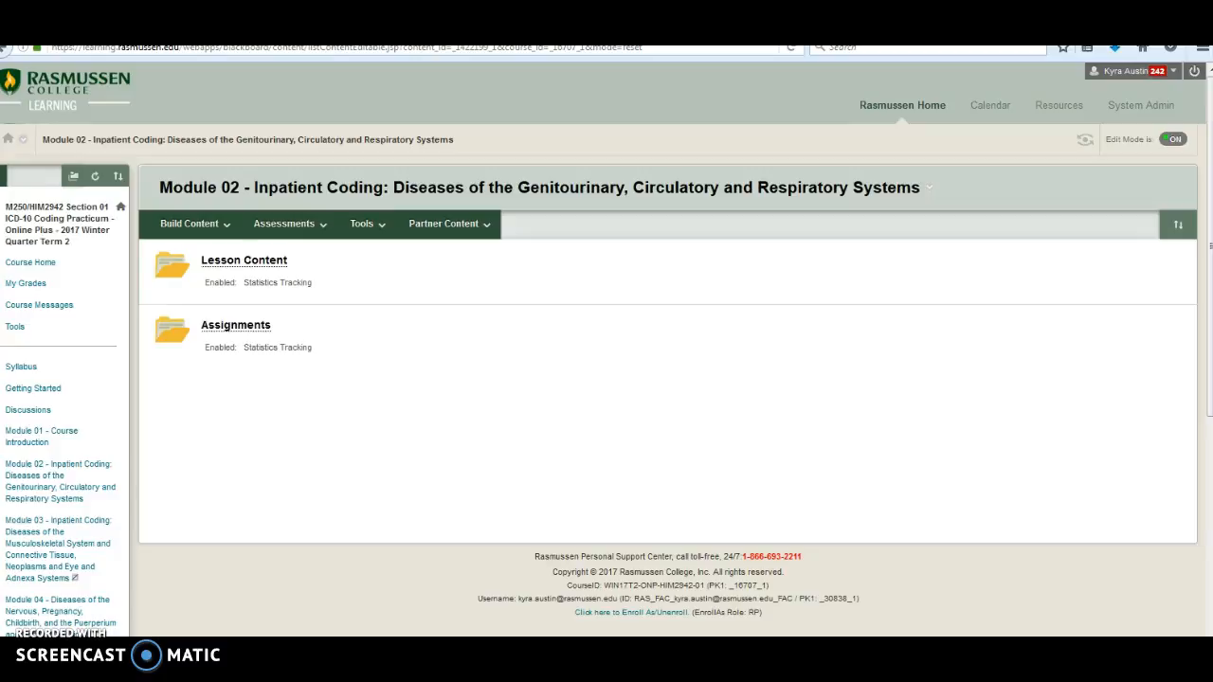
Step: Open the Module 02 Assignments folder and read the instructions of the CCA Submission activity
{"action": "left_click", "coordinate": [211, 325]}
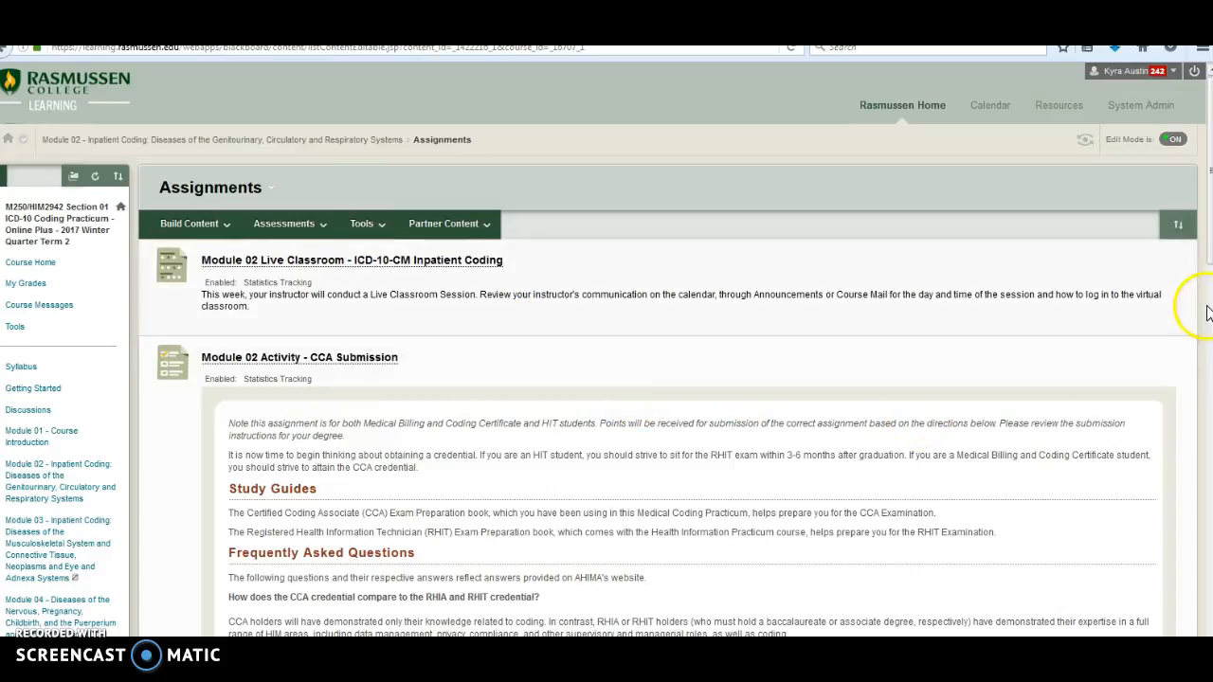
{"action": "scroll", "coordinate": [1209, 246], "scroll_direction": "down", "scroll_amount": 3}
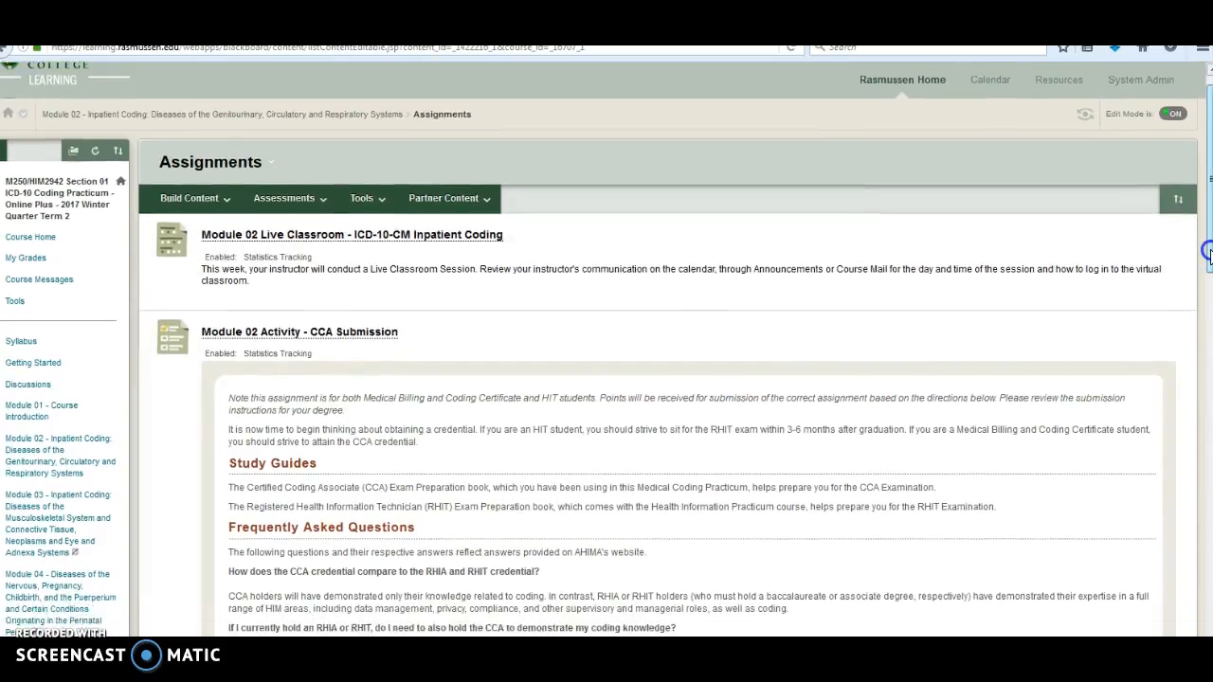
{"action": "scroll", "coordinate": [1209, 224], "scroll_direction": "down", "scroll_amount": 2}
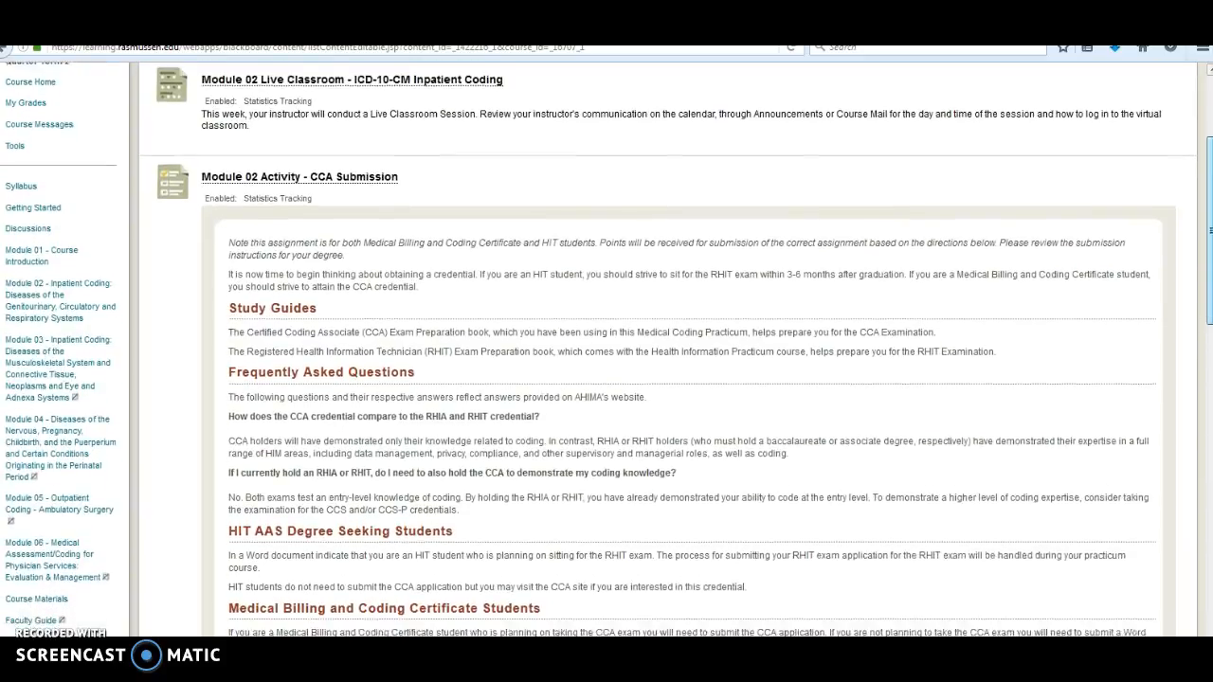
{"action": "scroll", "coordinate": [1209, 318], "scroll_direction": "down", "scroll_amount": 3}
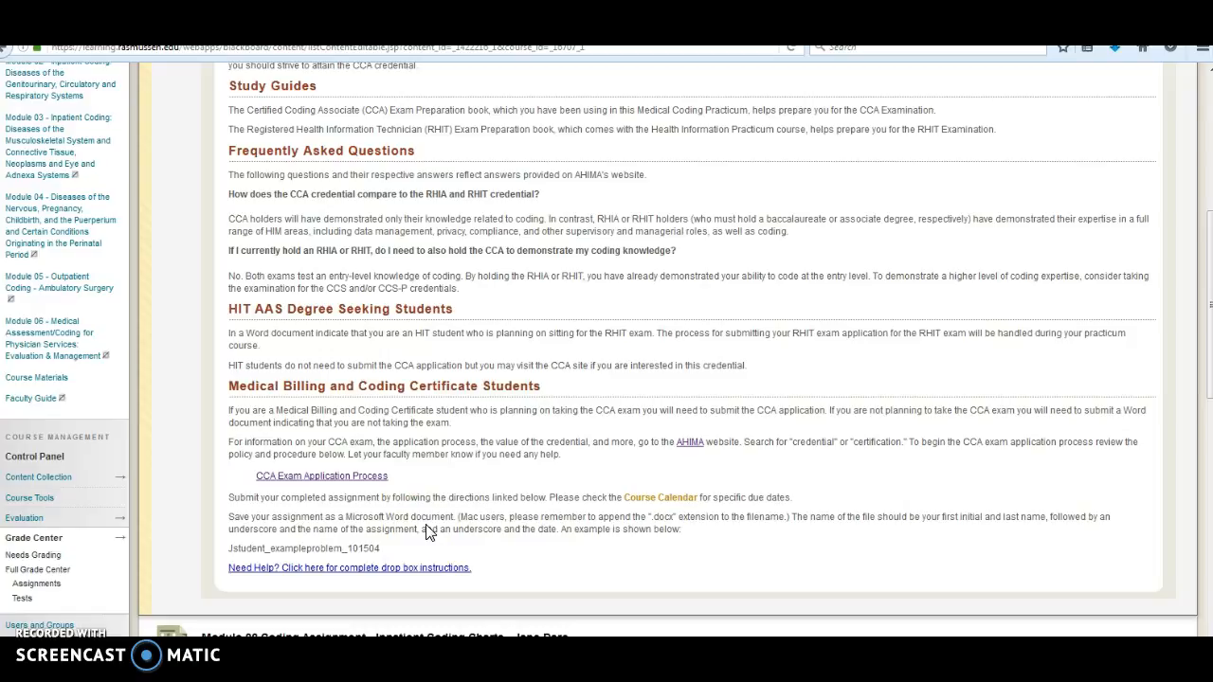
Step: Open the linked CCA Exam Application Process document and read the student procedure and the tips for completing the application
{"action": "left_click", "coordinate": [338, 483]}
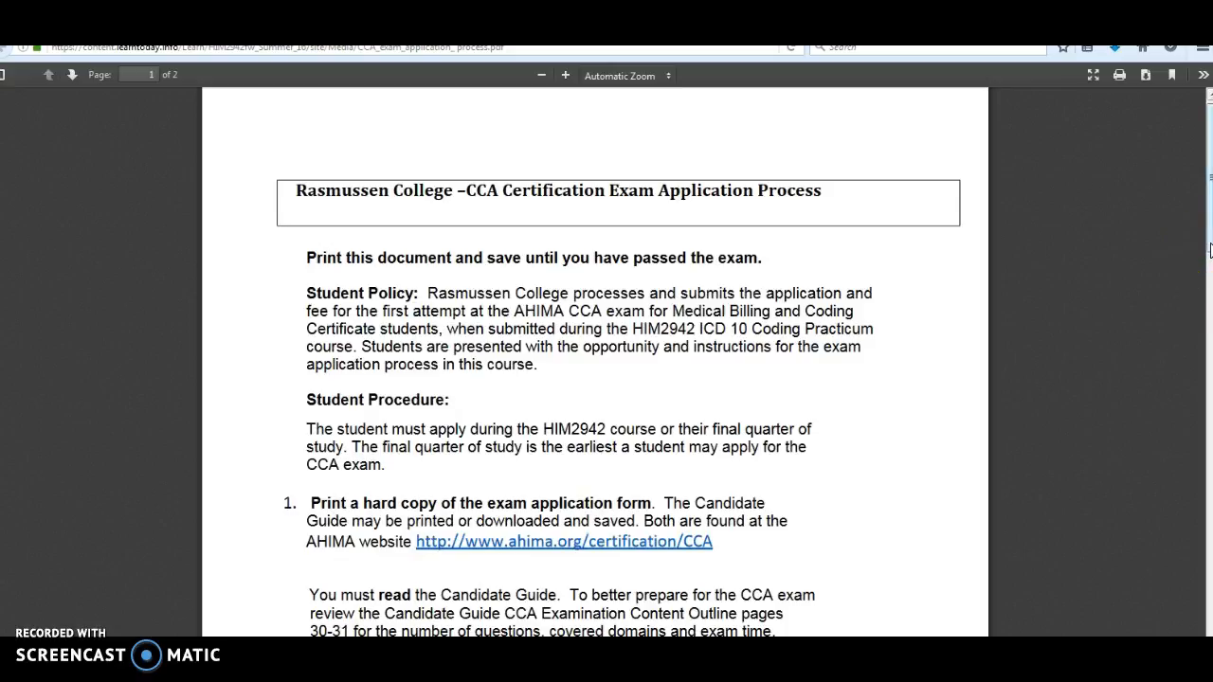
{"action": "left_click_drag", "start_coordinate": [1210, 246], "coordinate": [1210, 255]}
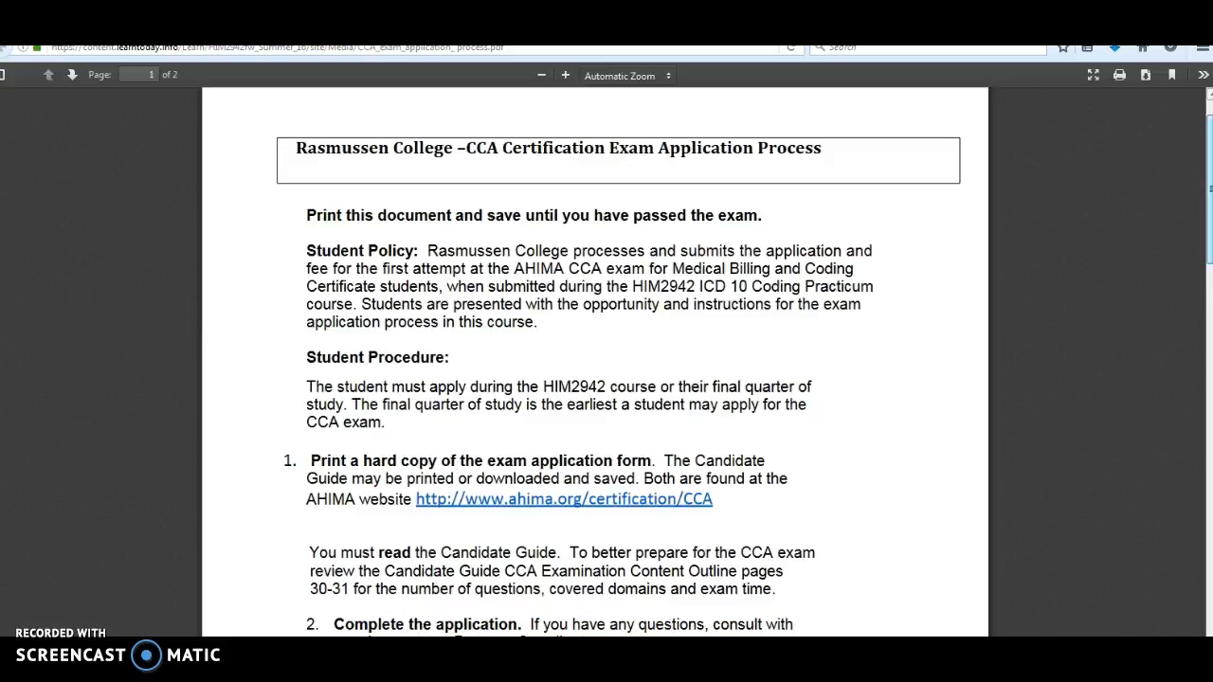
{"action": "left_click_drag", "start_coordinate": [1209, 256], "coordinate": [1210, 292]}
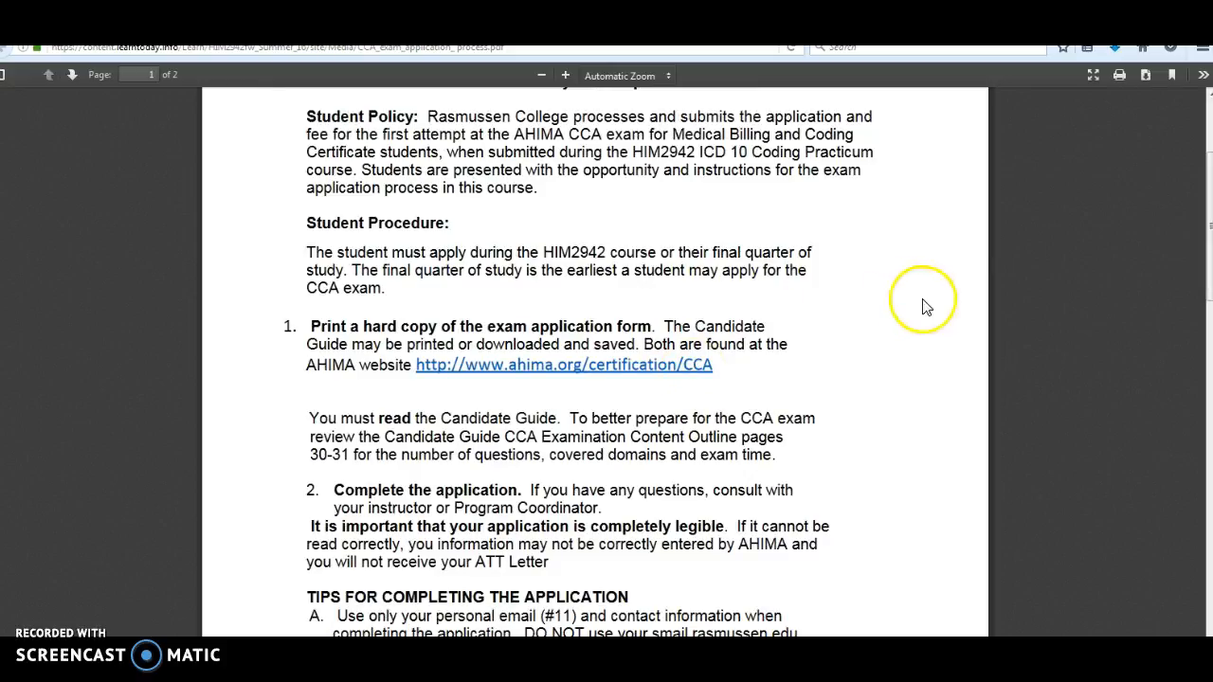
{"action": "left_click_drag", "start_coordinate": [1208, 231], "coordinate": [1209, 314]}
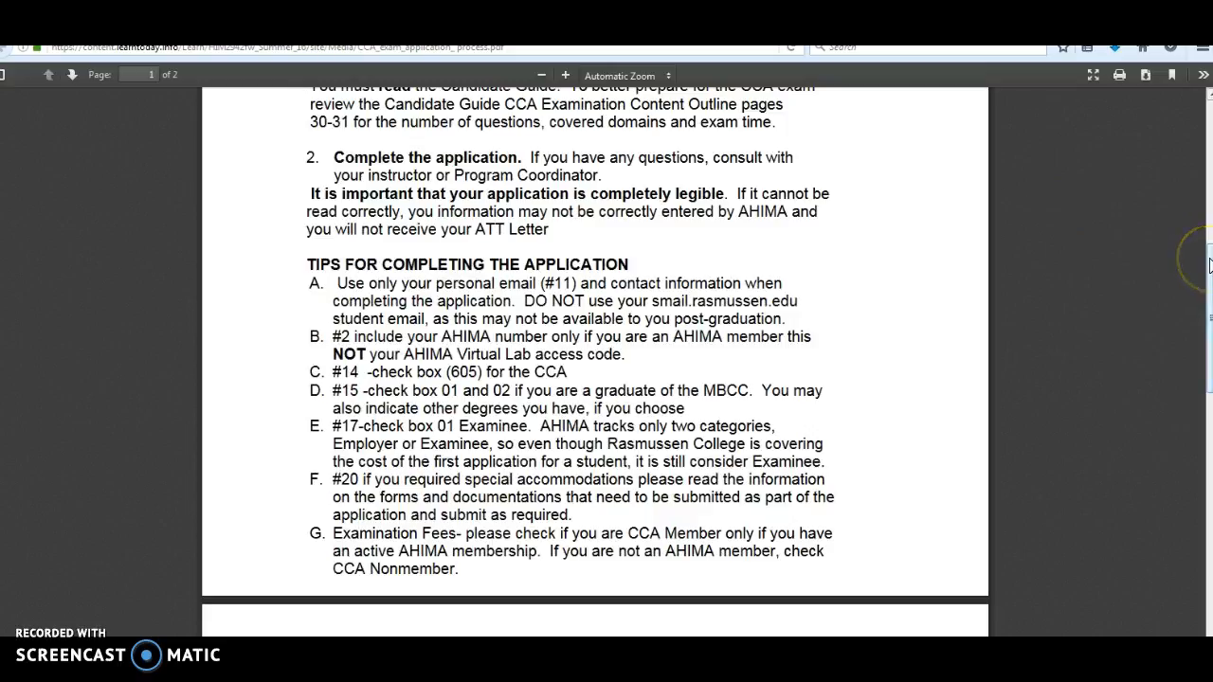
{"action": "left_click_drag", "start_coordinate": [1209, 266], "coordinate": [1209, 333]}
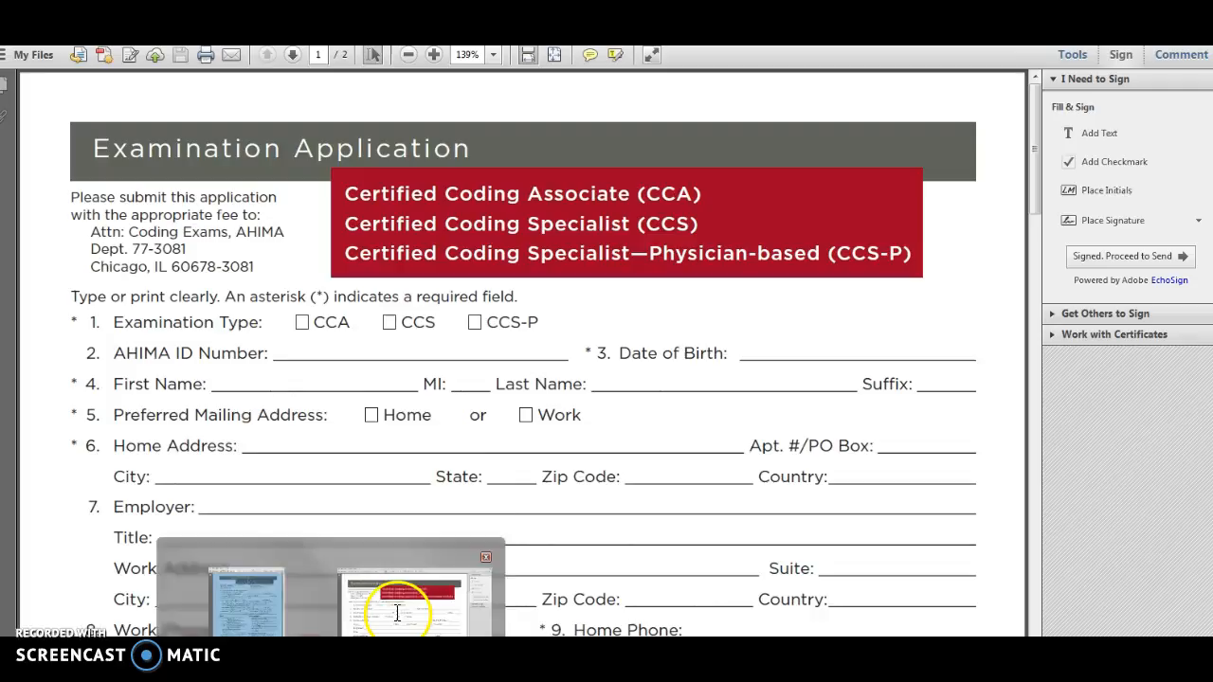
Step: Switch to the Examination Application PDF in Adobe Acrobat and mark CCA as the examination type with an added text X
{"action": "left_click", "coordinate": [398, 611]}
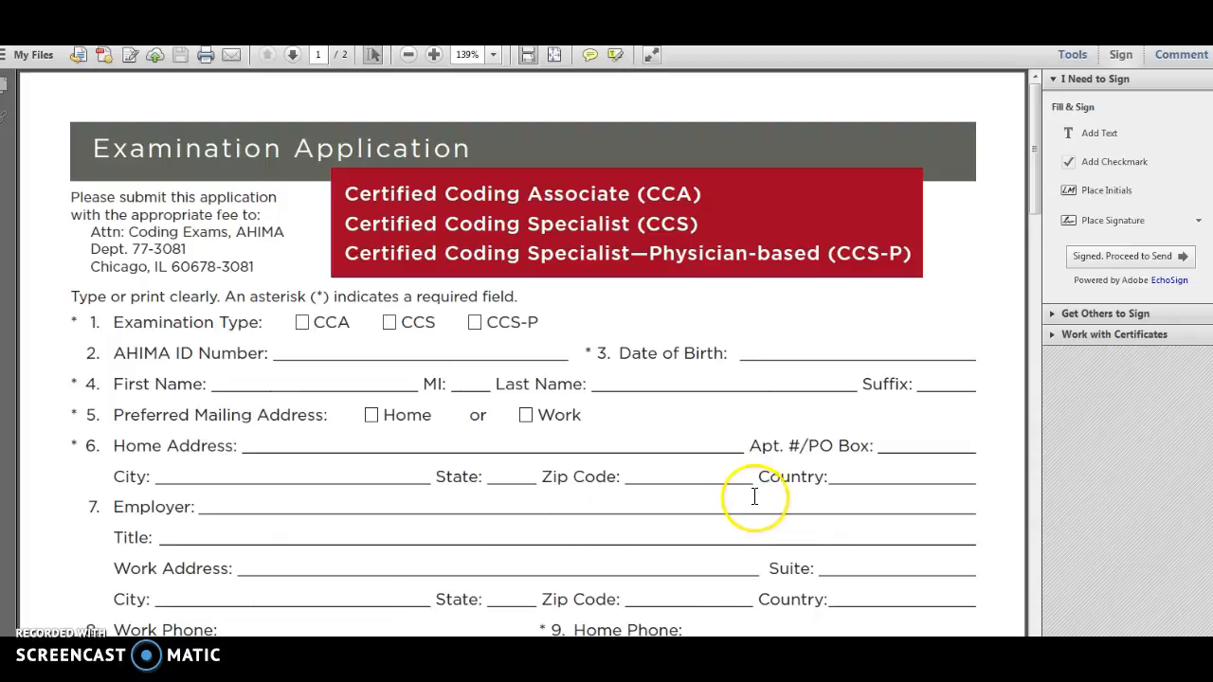
{"action": "left_click", "coordinate": [1120, 59]}
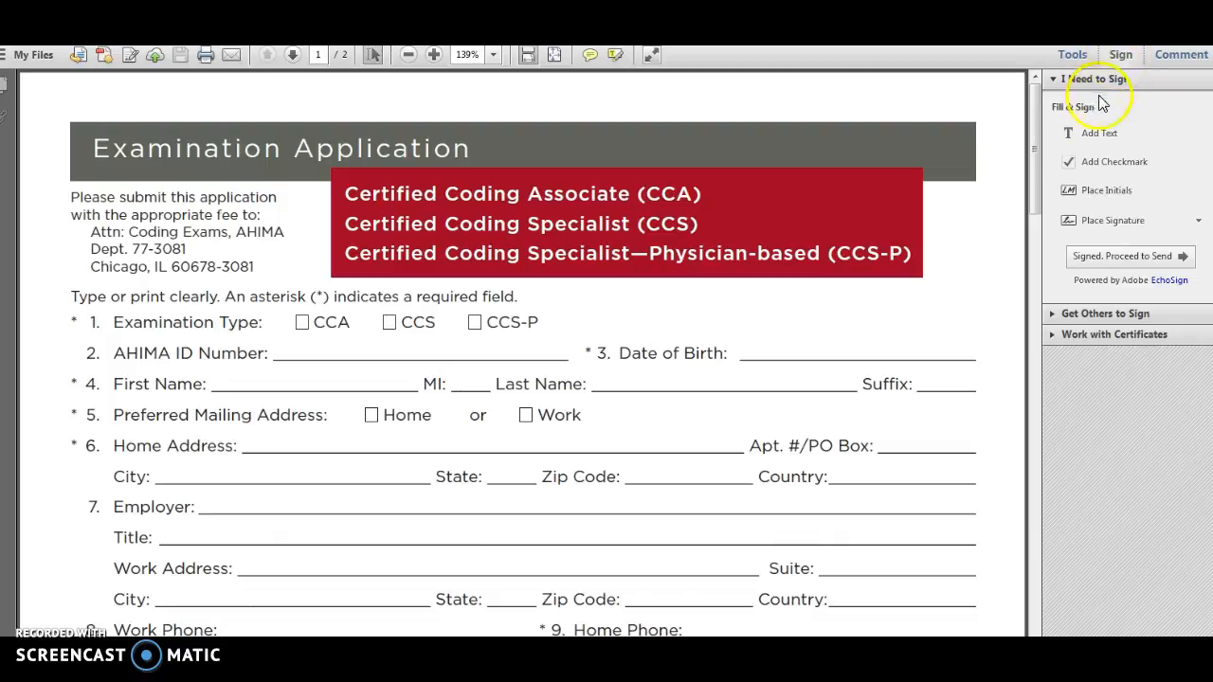
{"action": "left_click", "coordinate": [1092, 135]}
{"action": "left_click", "coordinate": [1091, 136]}
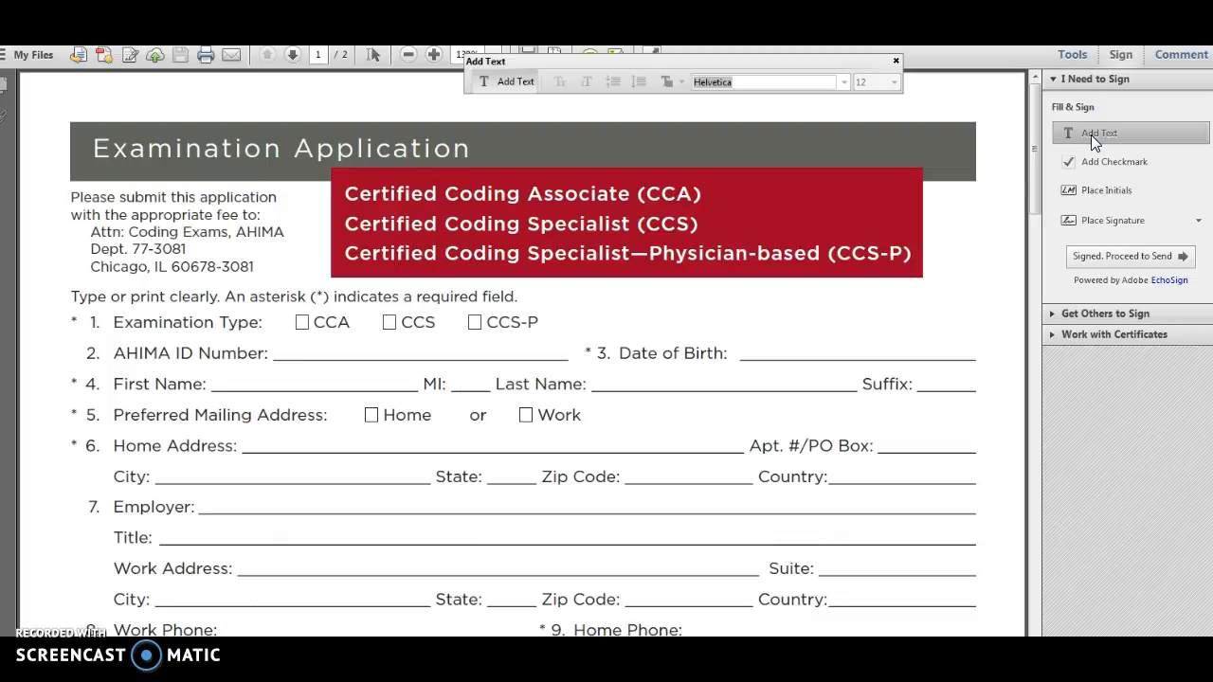
{"action": "left_click", "coordinate": [302, 323]}
{"action": "type", "text": "X"}
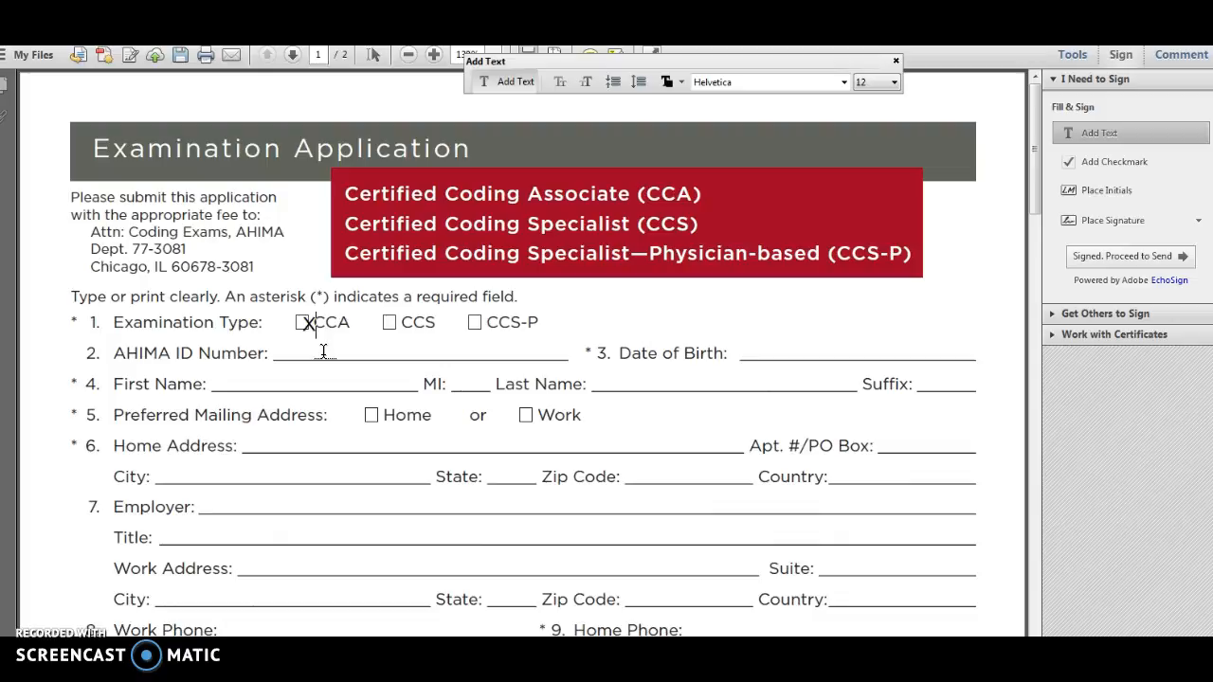
Step: Enter the applicant's AHIMA ID number on line 2 of the application
{"action": "type", "text": "777"}
{"action": "key", "text": "BackSpace"}
{"action": "key", "text": "BackSpace"}
{"action": "key", "text": "BackSpace"}
{"action": "left_click", "coordinate": [310, 353]}
{"action": "left_click", "coordinate": [286, 350]}
{"action": "left_click", "coordinate": [585, 331]}
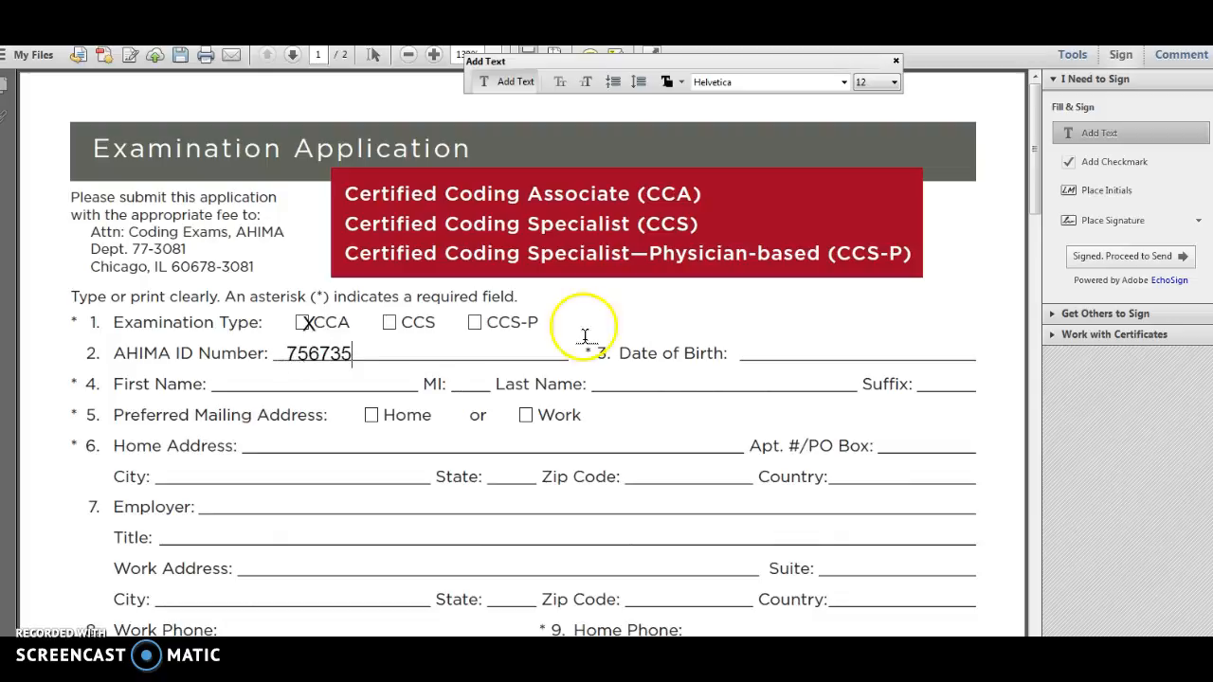
Step: Fill in the applicant's date of birth, first name and last name on lines 3 and 4
{"action": "left_click", "coordinate": [765, 346]}
{"action": "type", "text": "22-"}
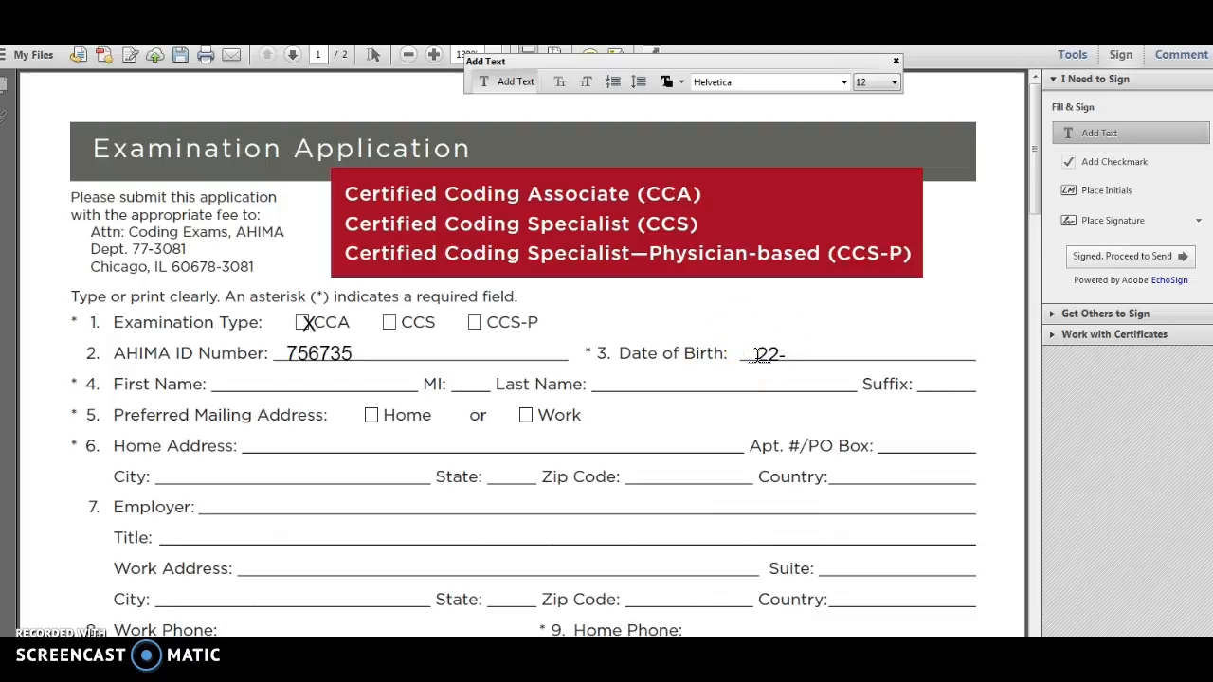
{"action": "type", "text": "12-12"}
{"action": "left_click", "coordinate": [235, 383]}
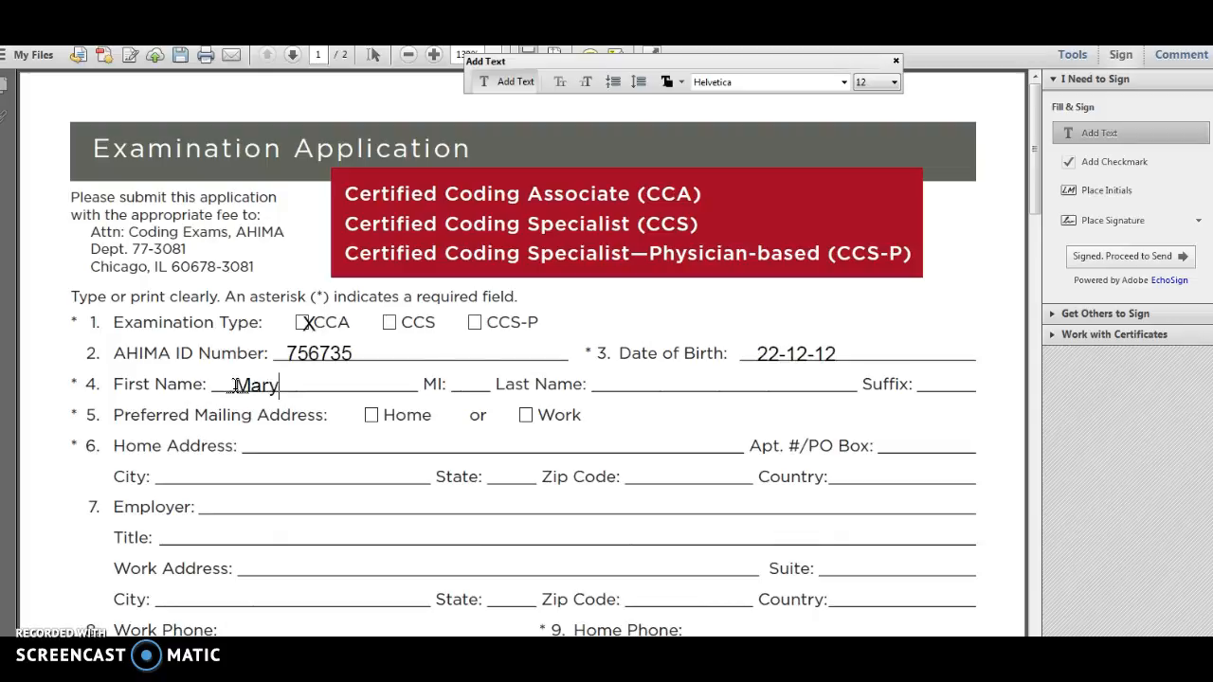
{"action": "left_click", "coordinate": [607, 379]}
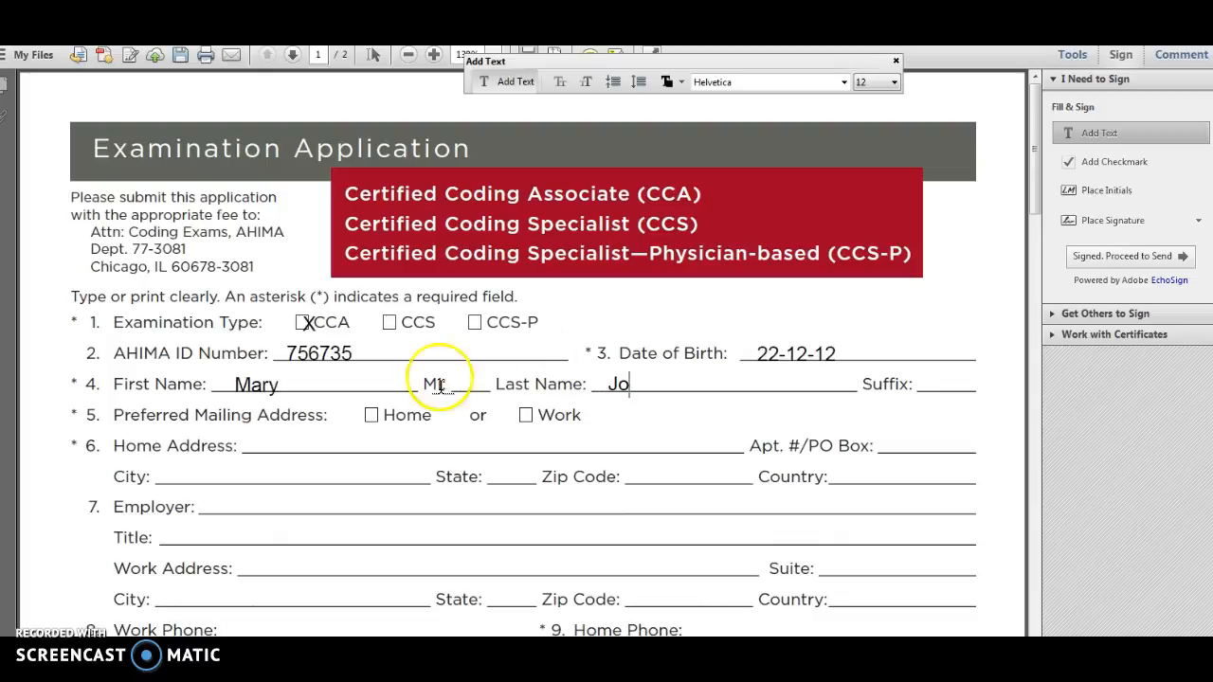
Step: Mark Home with an X as the preferred mailing address and enter the applicant's street address on line 6
{"action": "left_click", "coordinate": [371, 415]}
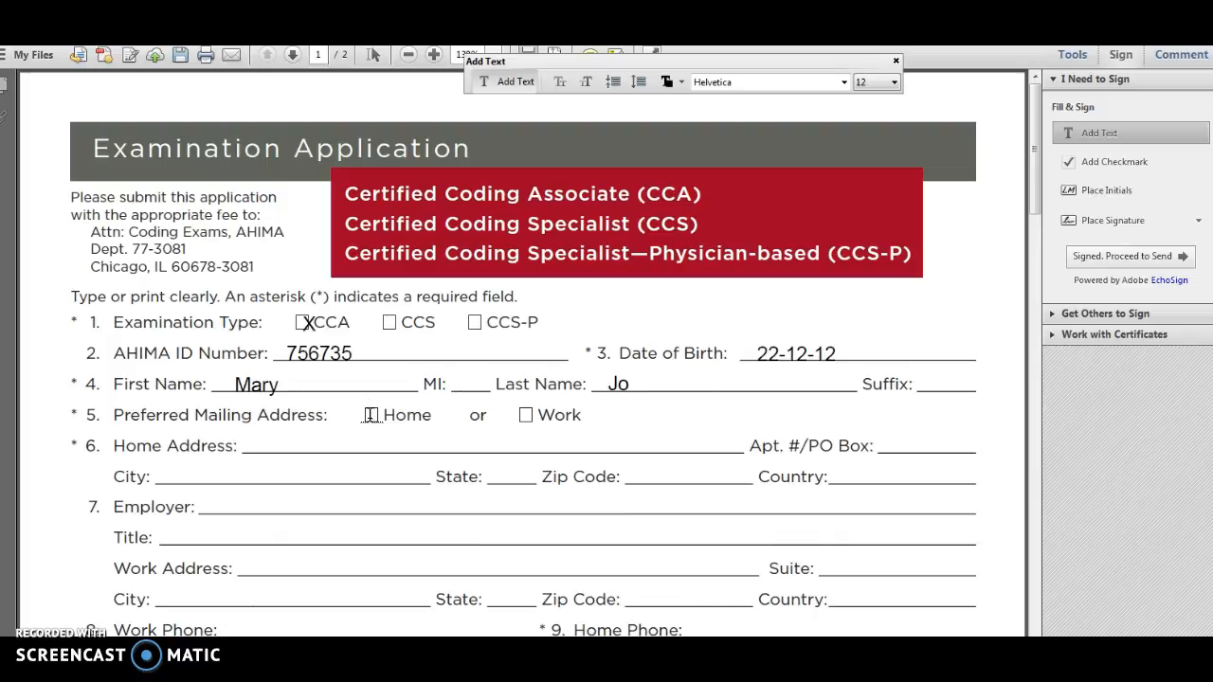
{"action": "type", "text": "X"}
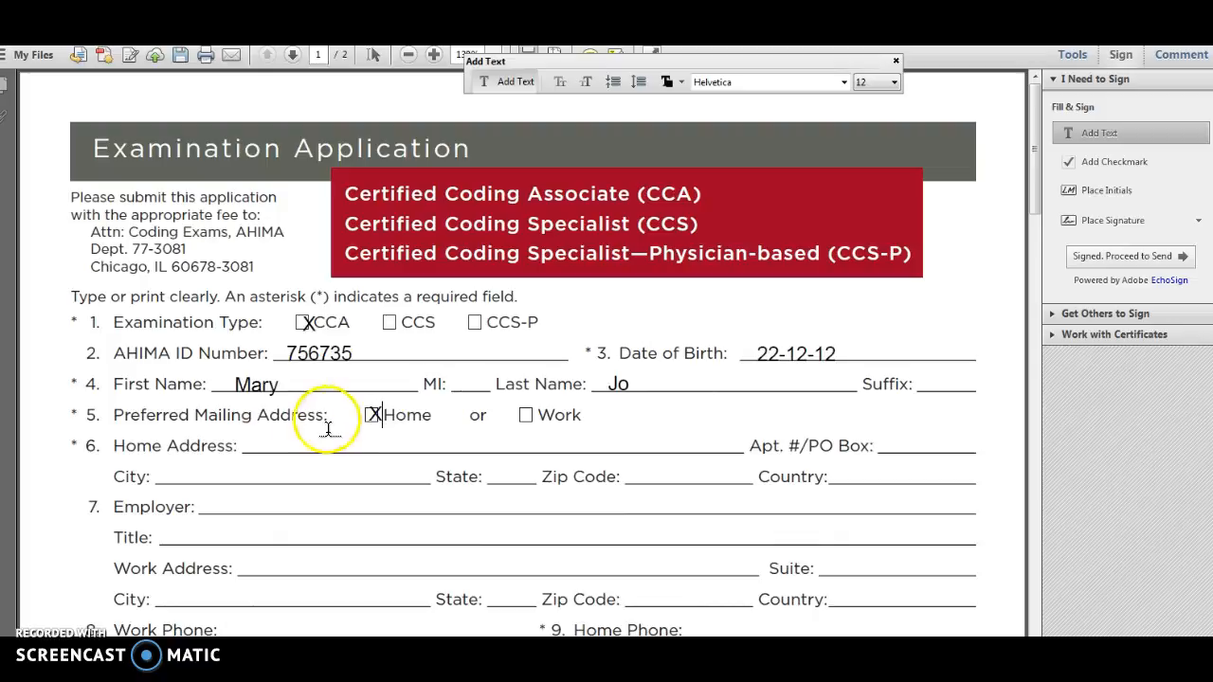
{"action": "left_click", "coordinate": [287, 443]}
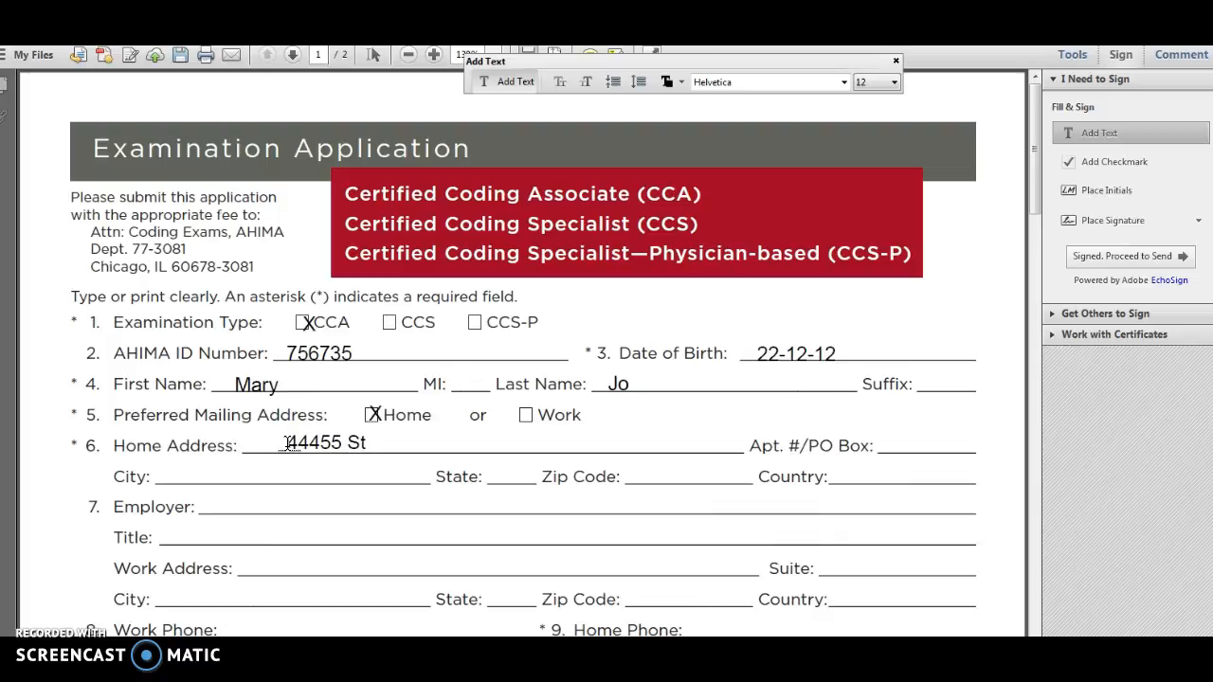
Step: Complete the home address with the applicant's city, state and zip code
{"action": "left_click", "coordinate": [186, 459]}
{"action": "left_click", "coordinate": [182, 476]}
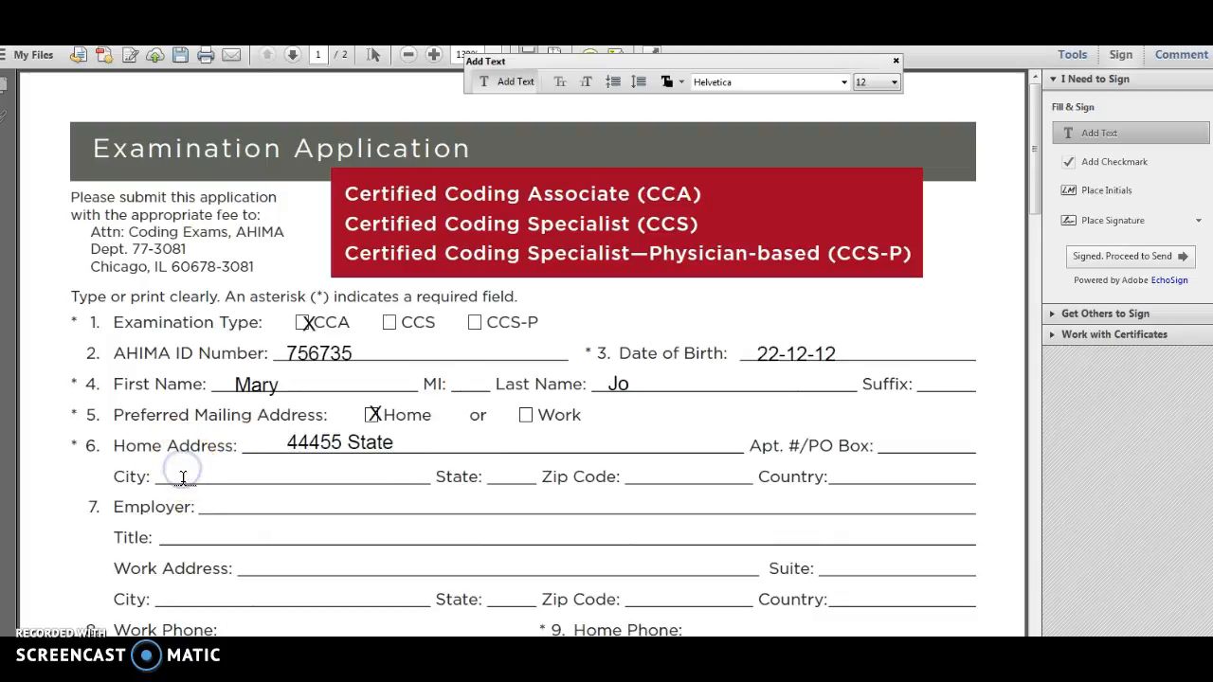
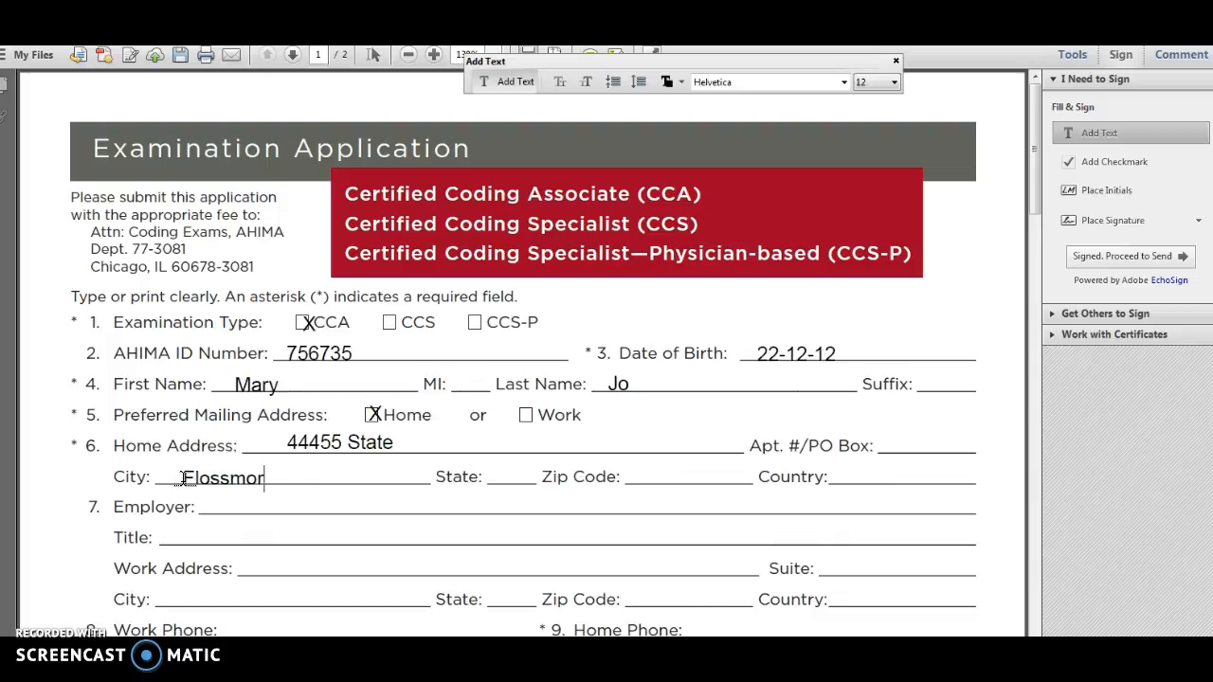
{"action": "left_click", "coordinate": [499, 474]}
{"action": "type", "text": "IL"}
{"action": "left_click", "coordinate": [650, 474]}
{"action": "type", "text": "77767"}
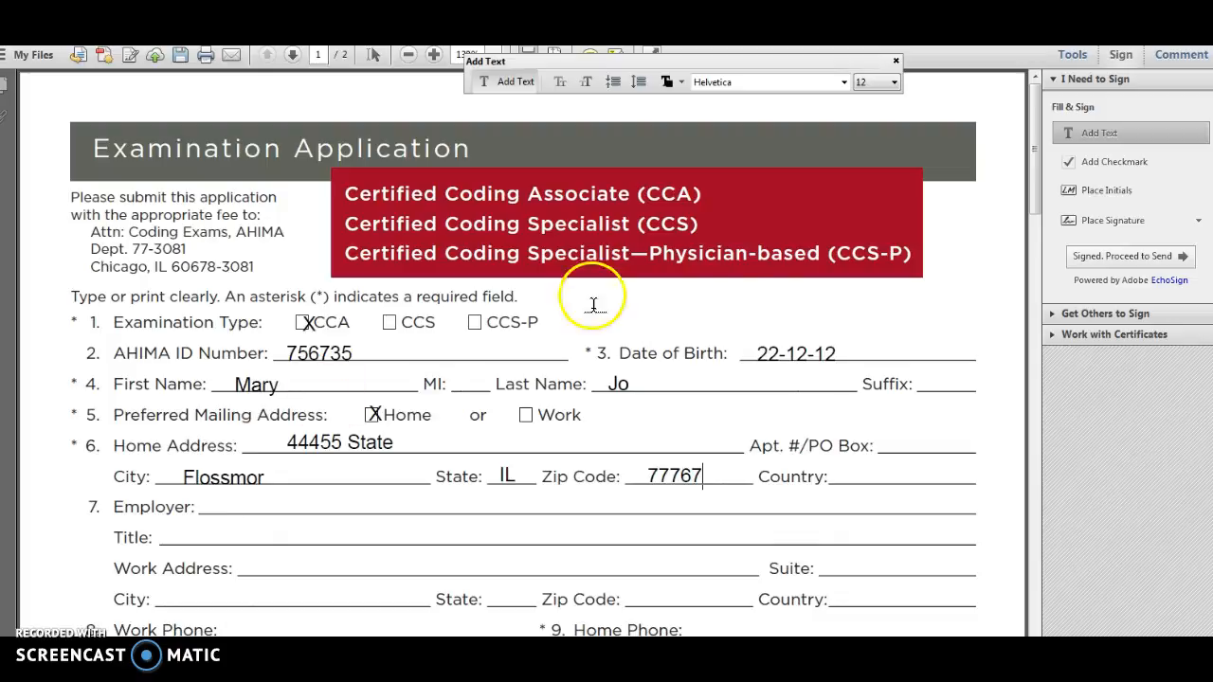
Step: Fill in the applicant's home phone number on line 9 and personal e-mail address on line 11
{"action": "left_click", "coordinate": [1032, 188]}
{"action": "left_click_drag", "start_coordinate": [1032, 188], "coordinate": [1058, 218]}
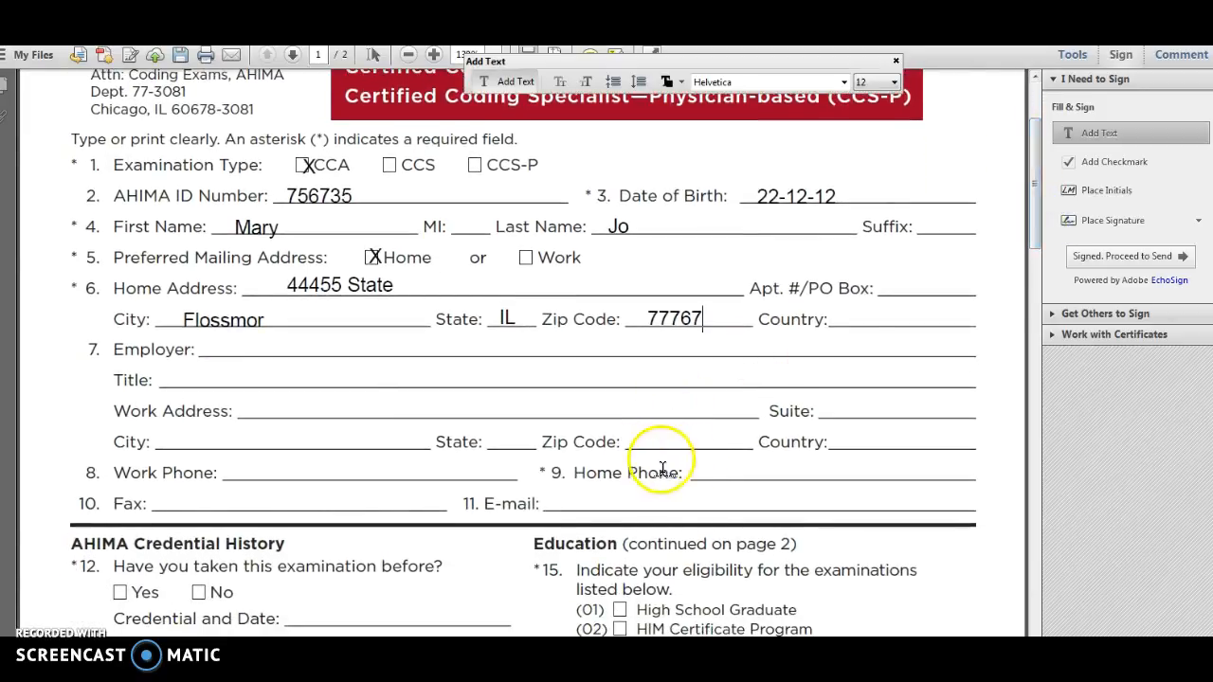
{"action": "left_click", "coordinate": [700, 469]}
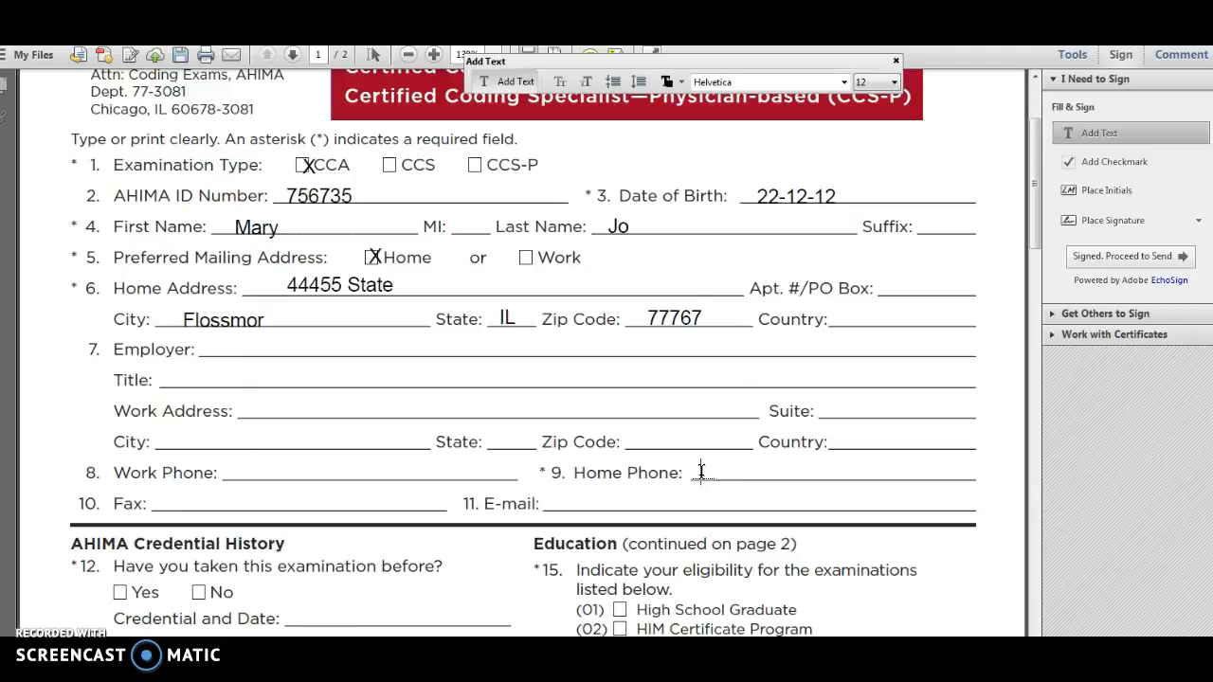
{"action": "left_click", "coordinate": [560, 499]}
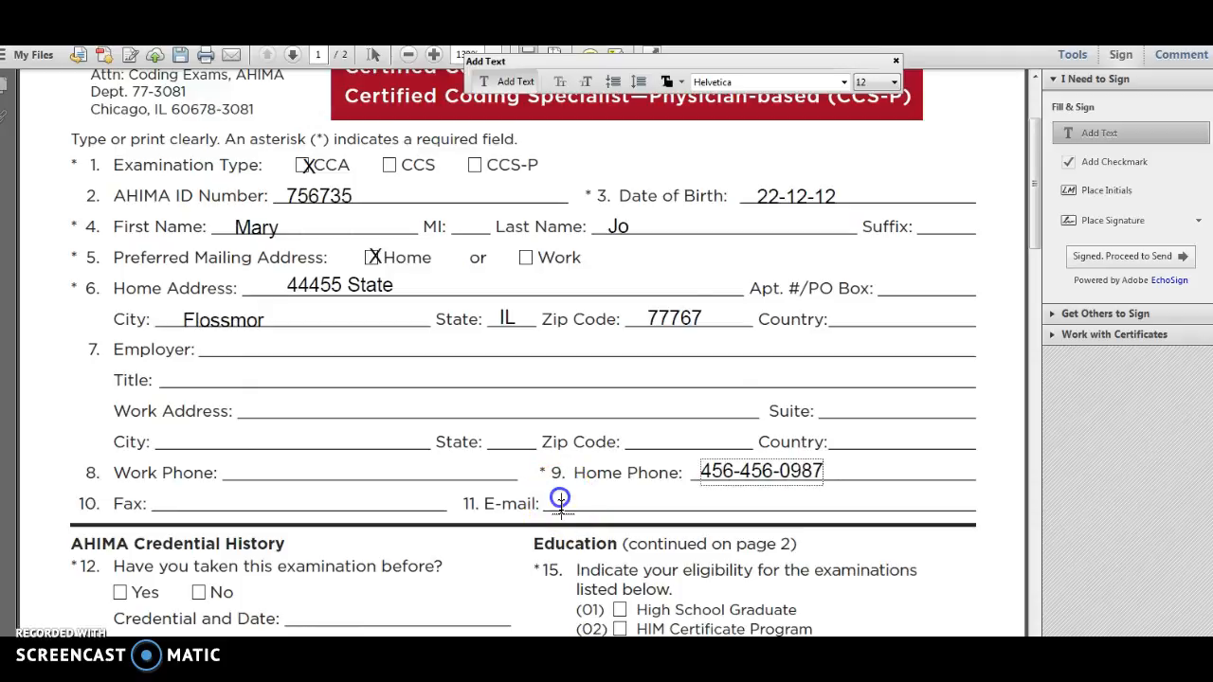
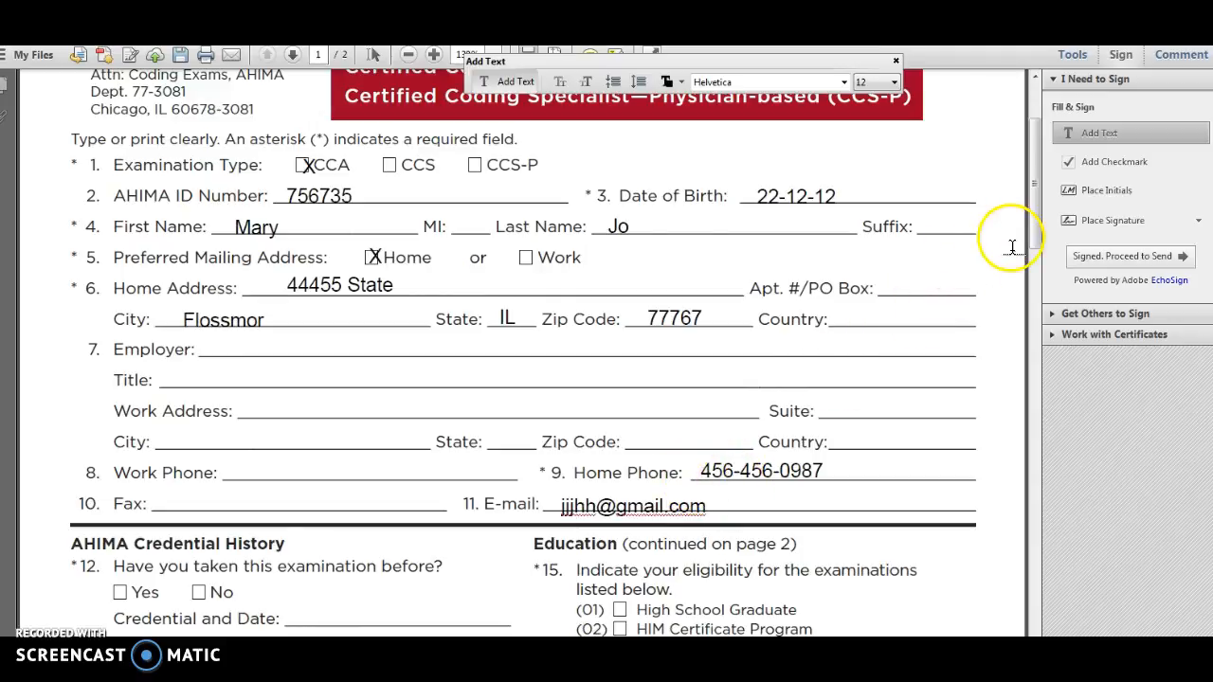
Step: Answer No with an X to both AHIMA Credential History questions, 12 and 13
{"action": "left_click_drag", "start_coordinate": [1036, 217], "coordinate": [1055, 303]}
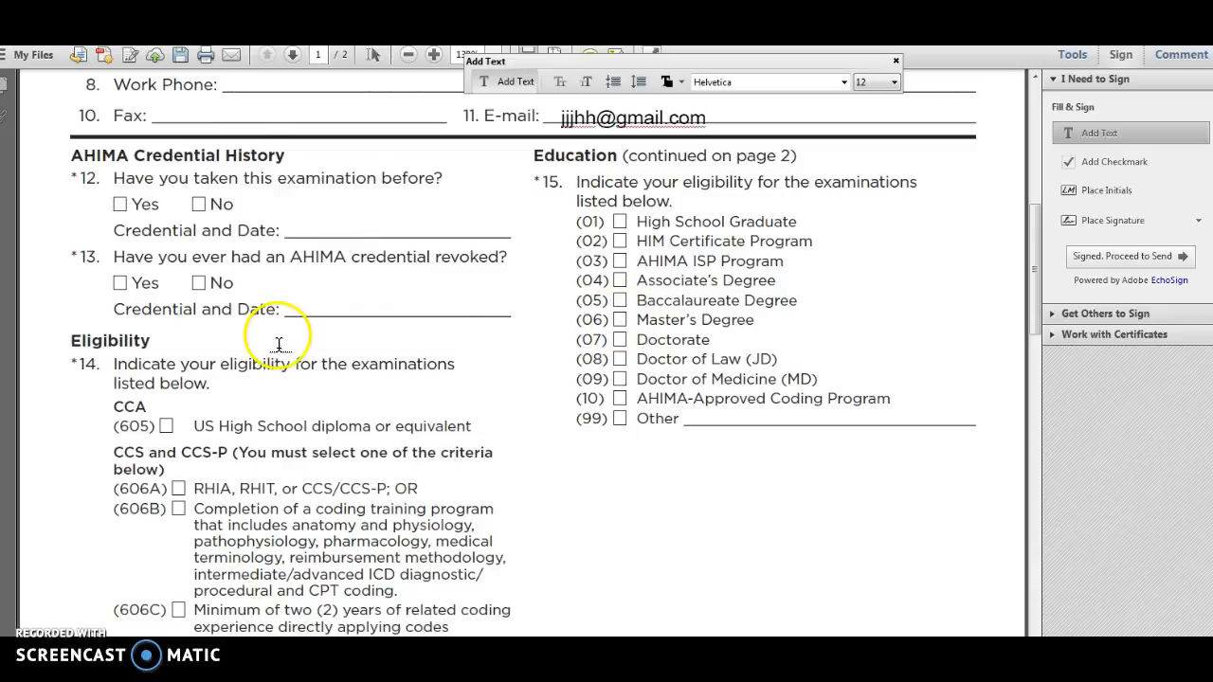
{"action": "left_click", "coordinate": [201, 205]}
{"action": "type", "text": "X"}
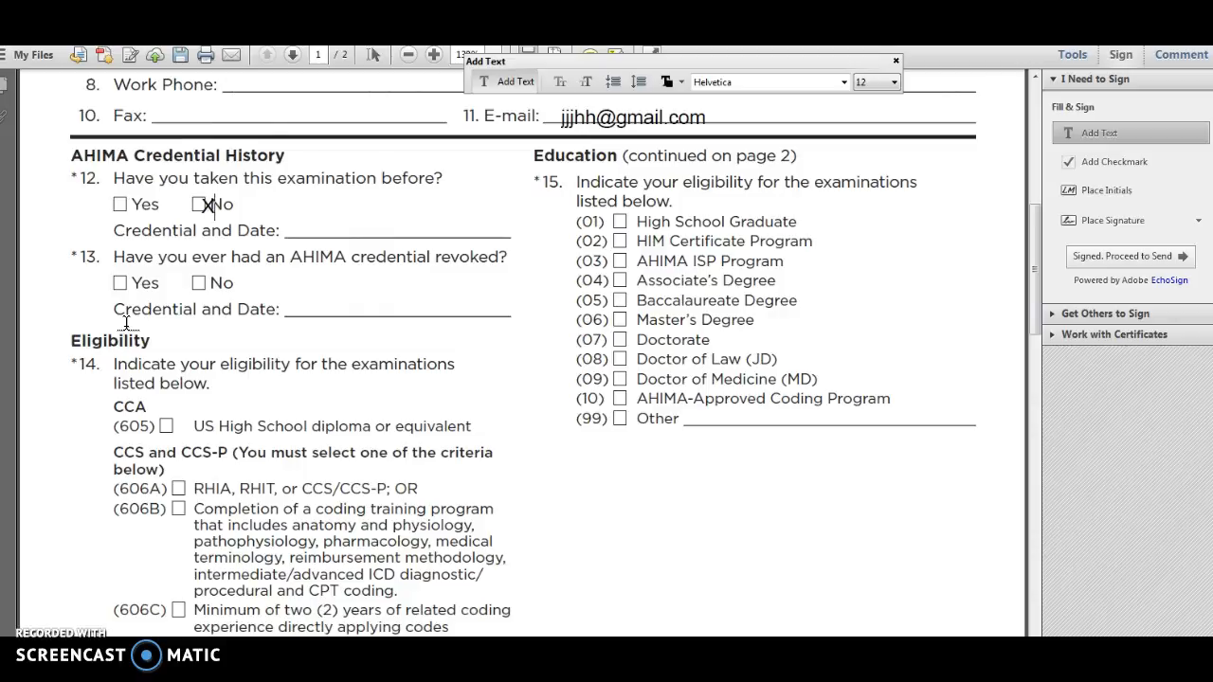
{"action": "left_click", "coordinate": [196, 281]}
{"action": "type", "text": "X"}
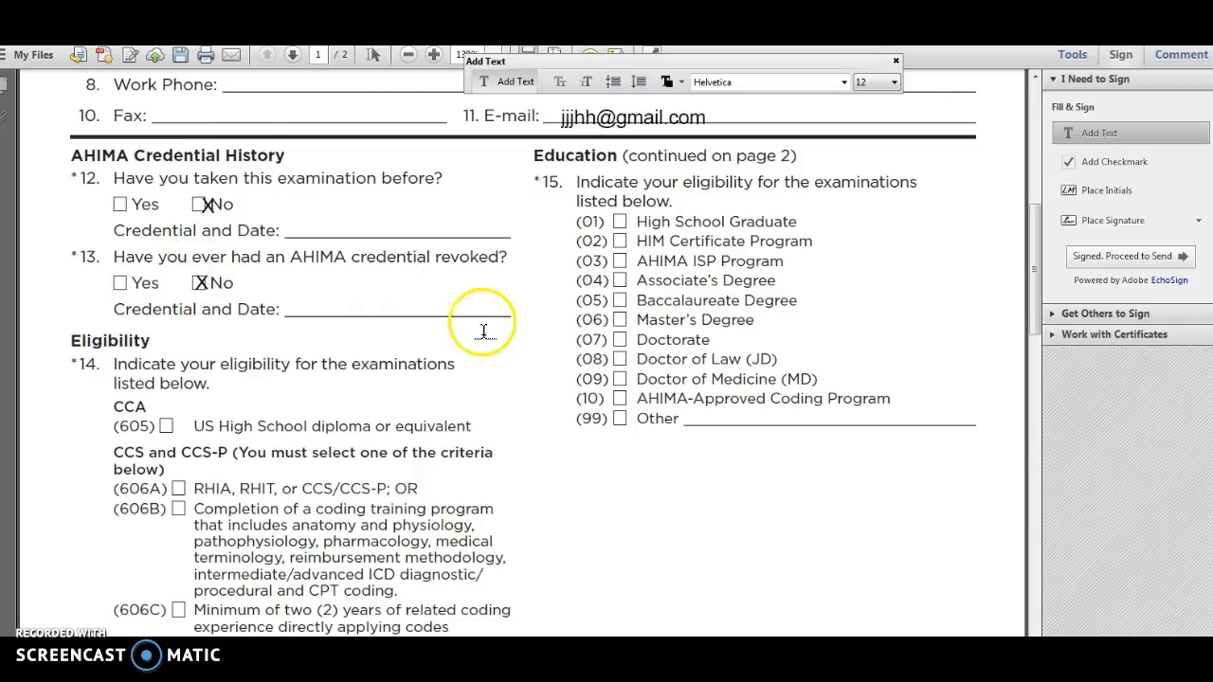
Step: Mark box 605, US High School diploma or equivalent, with an X under CCA in question 14
{"action": "left_click", "coordinate": [1034, 230]}
{"action": "left_click_drag", "start_coordinate": [1034, 230], "coordinate": [1031, 242]}
{"action": "left_click", "coordinate": [574, 606]}
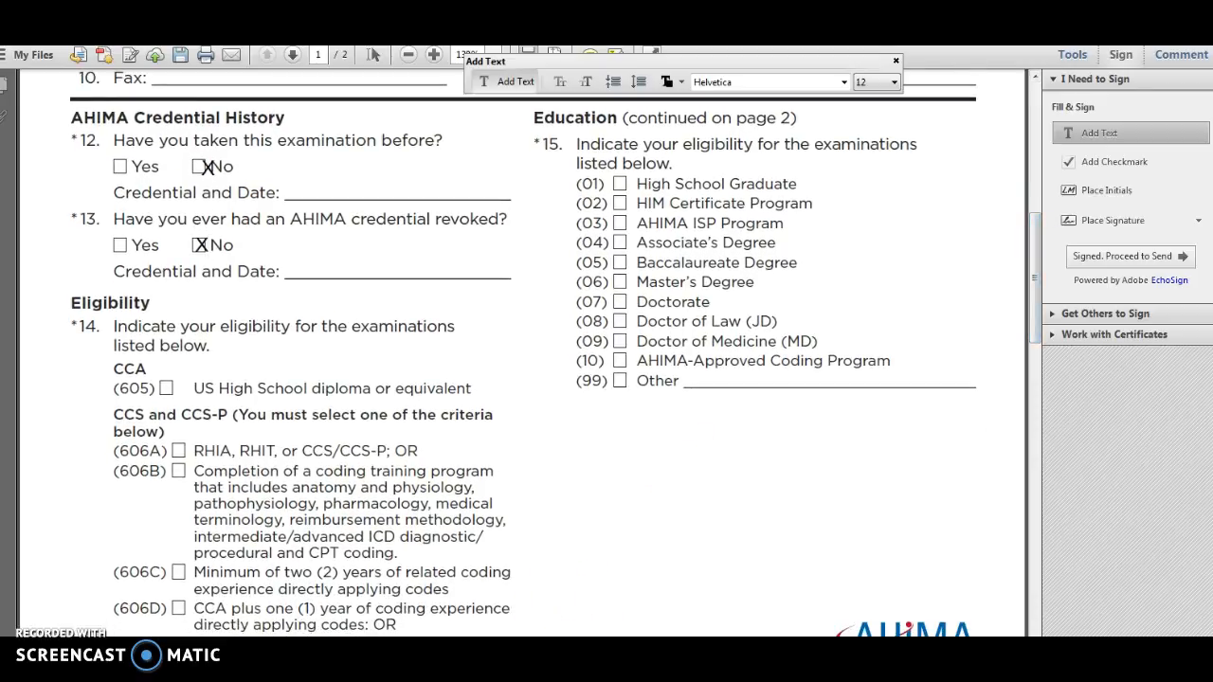
{"action": "mouse_move", "coordinate": [446, 674]}
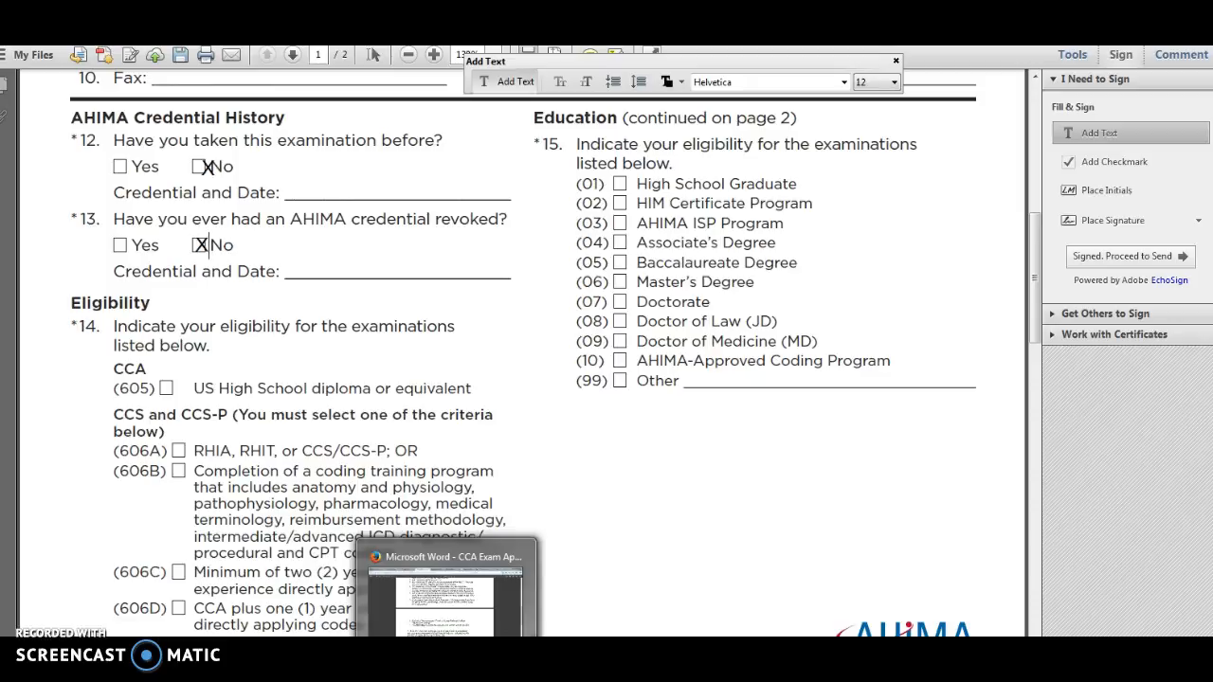
{"action": "left_click", "coordinate": [164, 387]}
{"action": "type", "text": "X"}
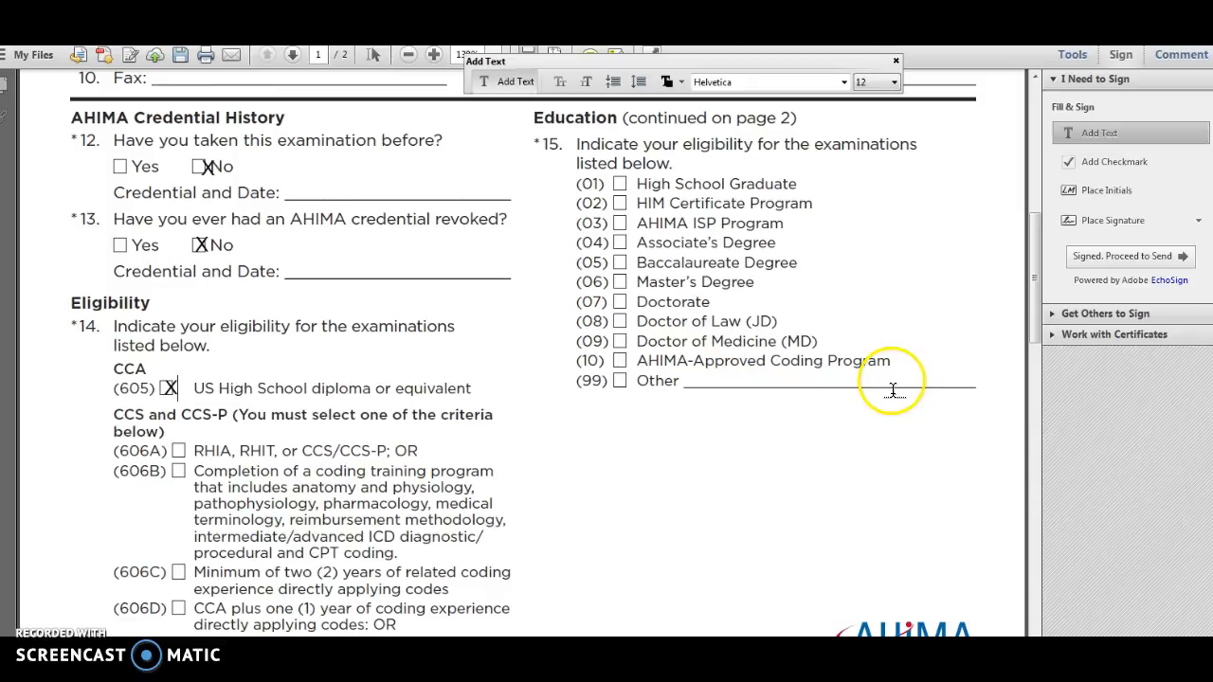
Step: Consult the application instructions and mark 01 High School Graduate and 02 HIM Certificate Program with an X in question 15
{"action": "left_click_drag", "start_coordinate": [1035, 247], "coordinate": [1060, 383]}
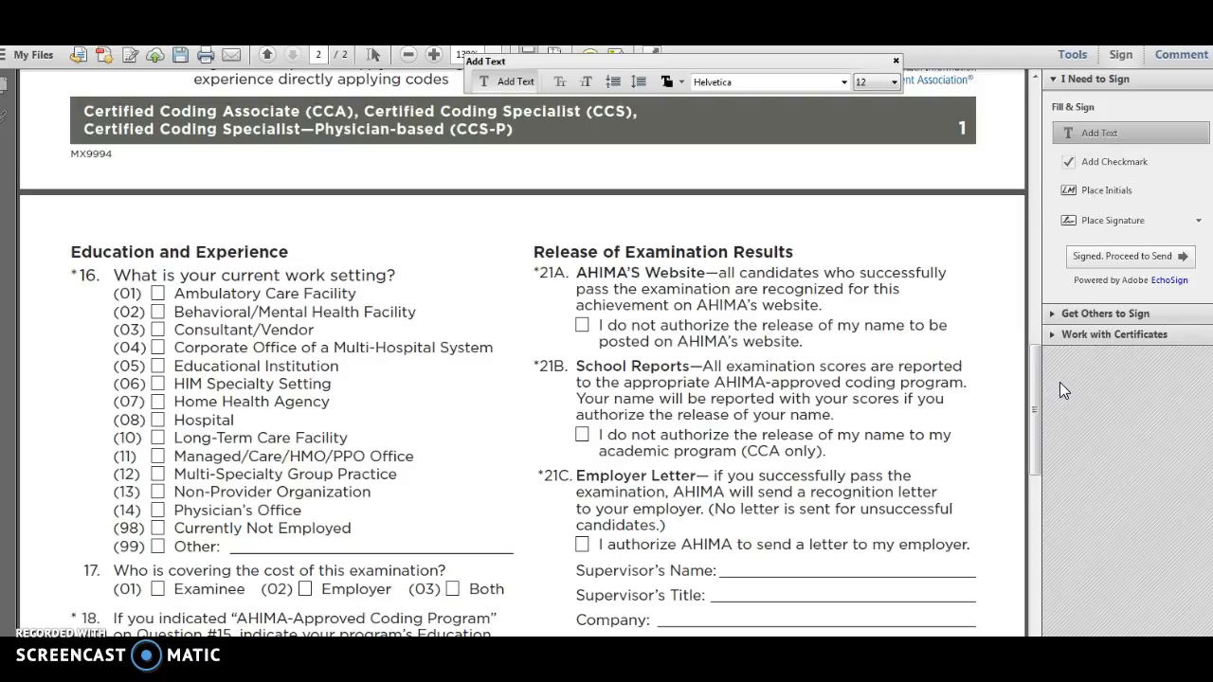
{"action": "left_click", "coordinate": [1042, 392]}
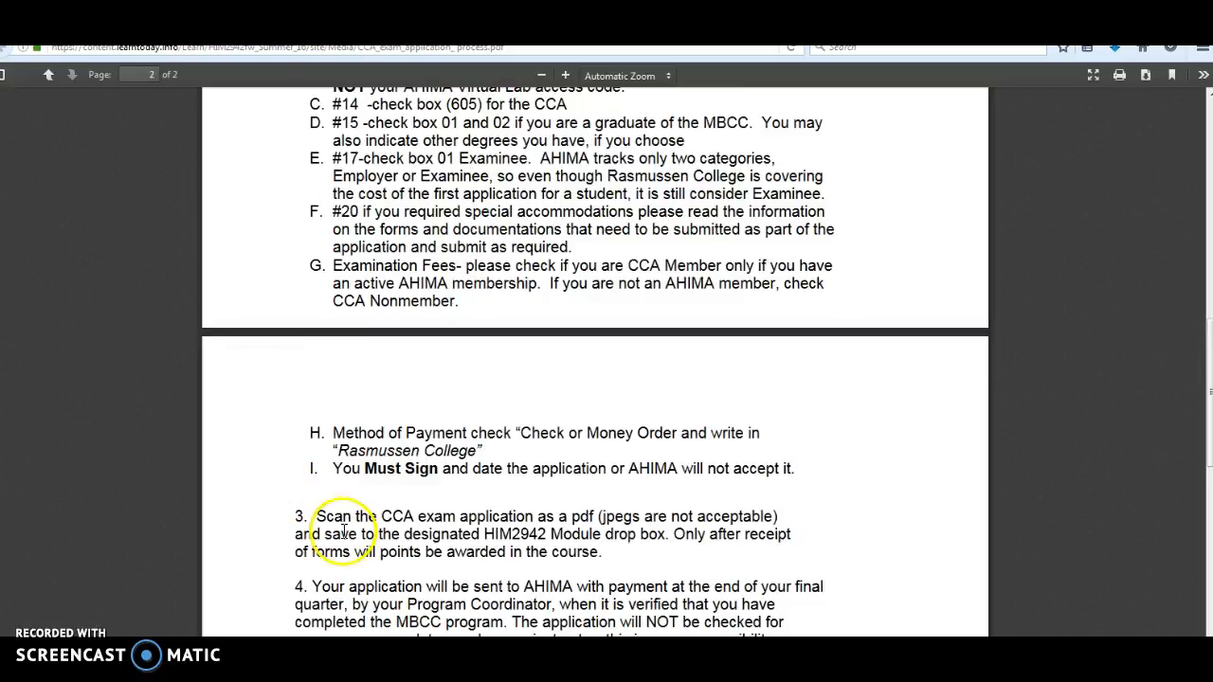
{"action": "mouse_move", "coordinate": [331, 668]}
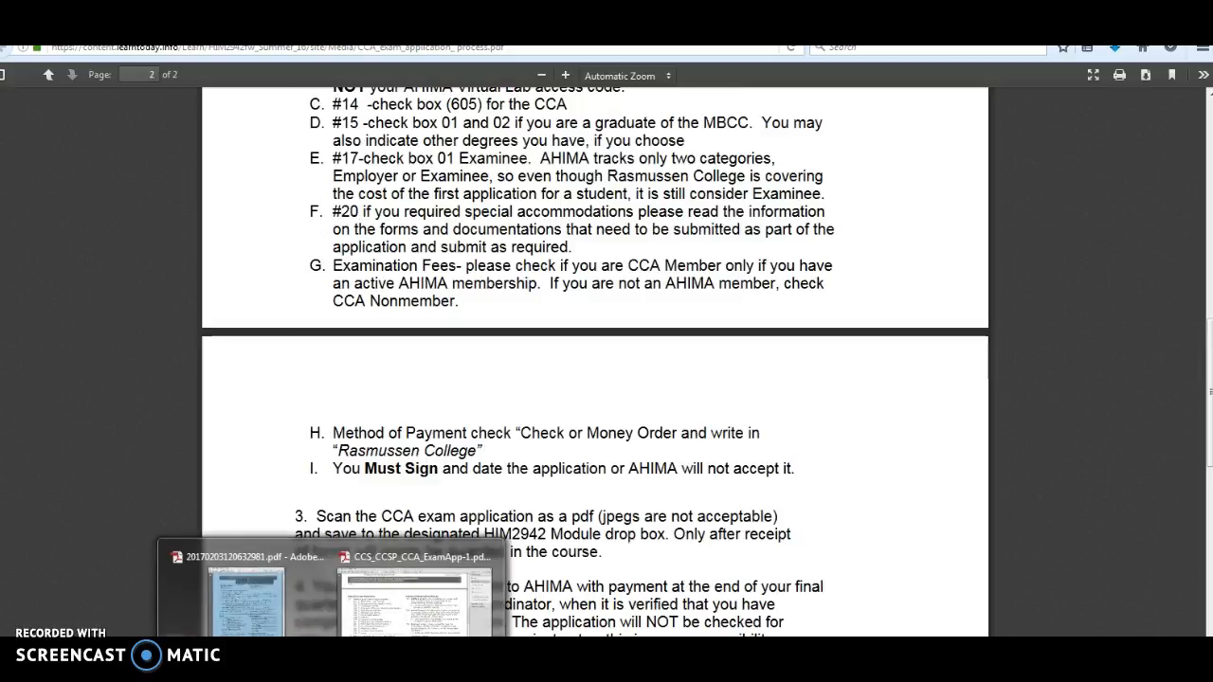
{"action": "left_click", "coordinate": [387, 612]}
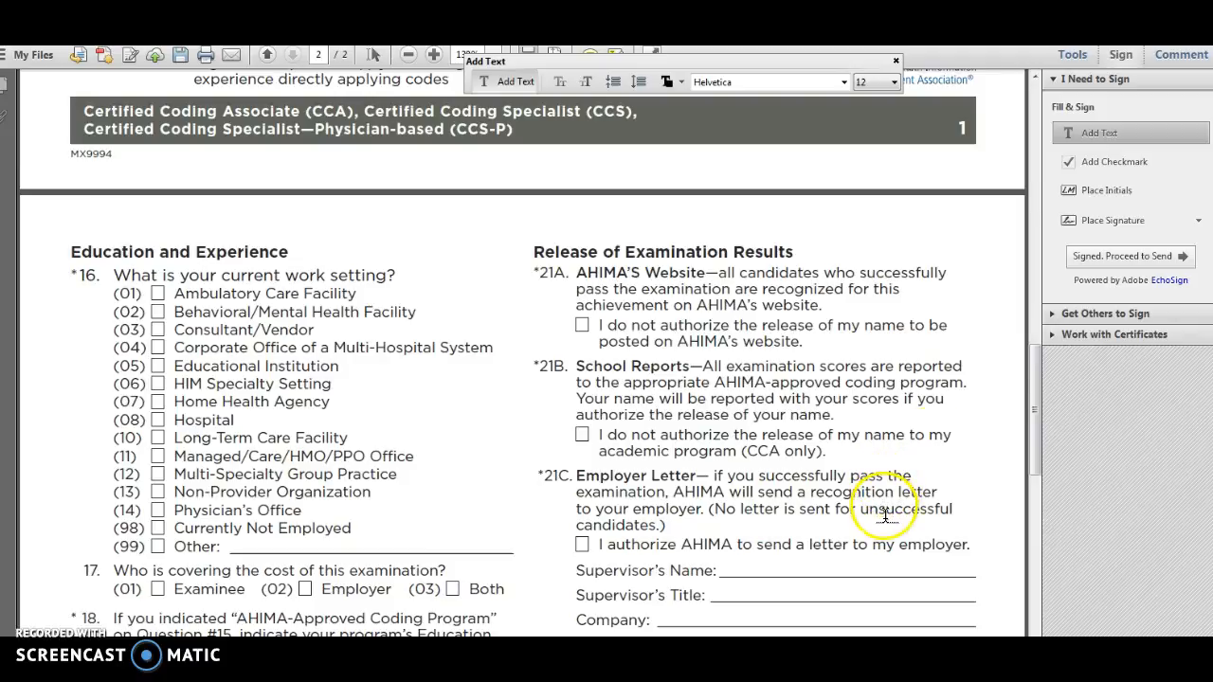
{"action": "left_click_drag", "start_coordinate": [1029, 394], "coordinate": [1029, 274]}
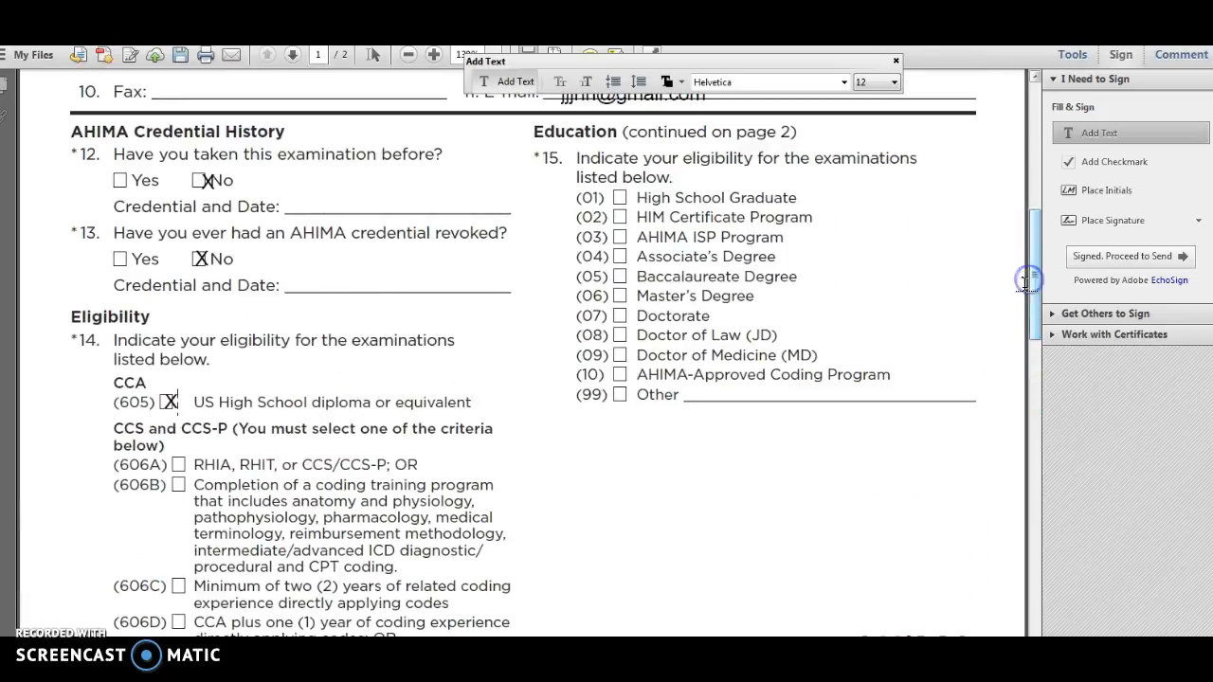
{"action": "left_click", "coordinate": [619, 197]}
{"action": "type", "text": "X"}
{"action": "left_click", "coordinate": [618, 216]}
{"action": "type", "text": "X"}
Step: Mark 01 Examinee with an X in question 17 on who covers the examination cost
{"action": "left_click_drag", "start_coordinate": [1034, 268], "coordinate": [1062, 254]}
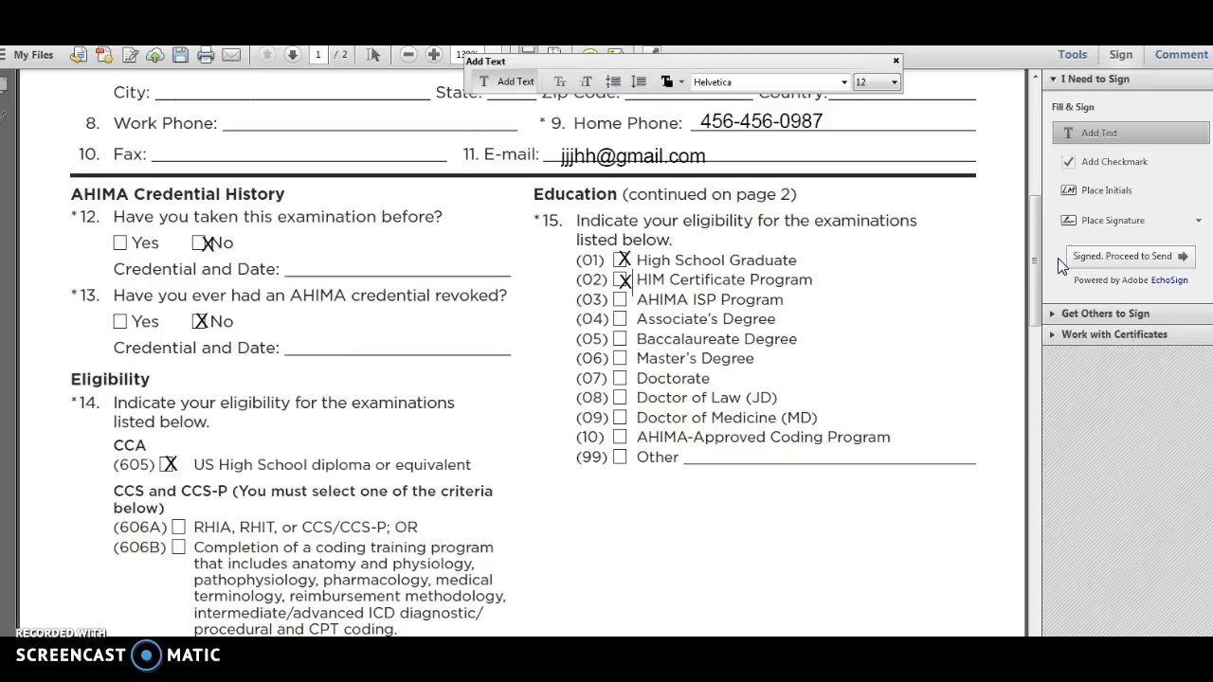
{"action": "left_click", "coordinate": [1032, 257]}
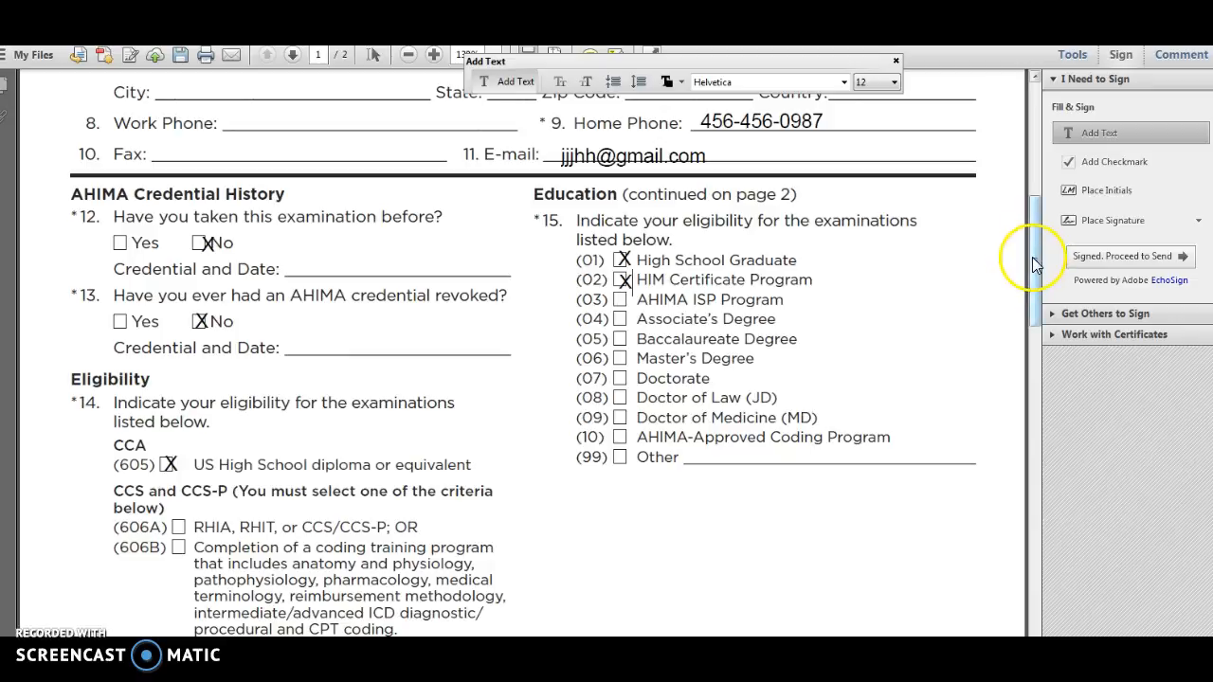
{"action": "left_click_drag", "start_coordinate": [1032, 256], "coordinate": [1071, 461]}
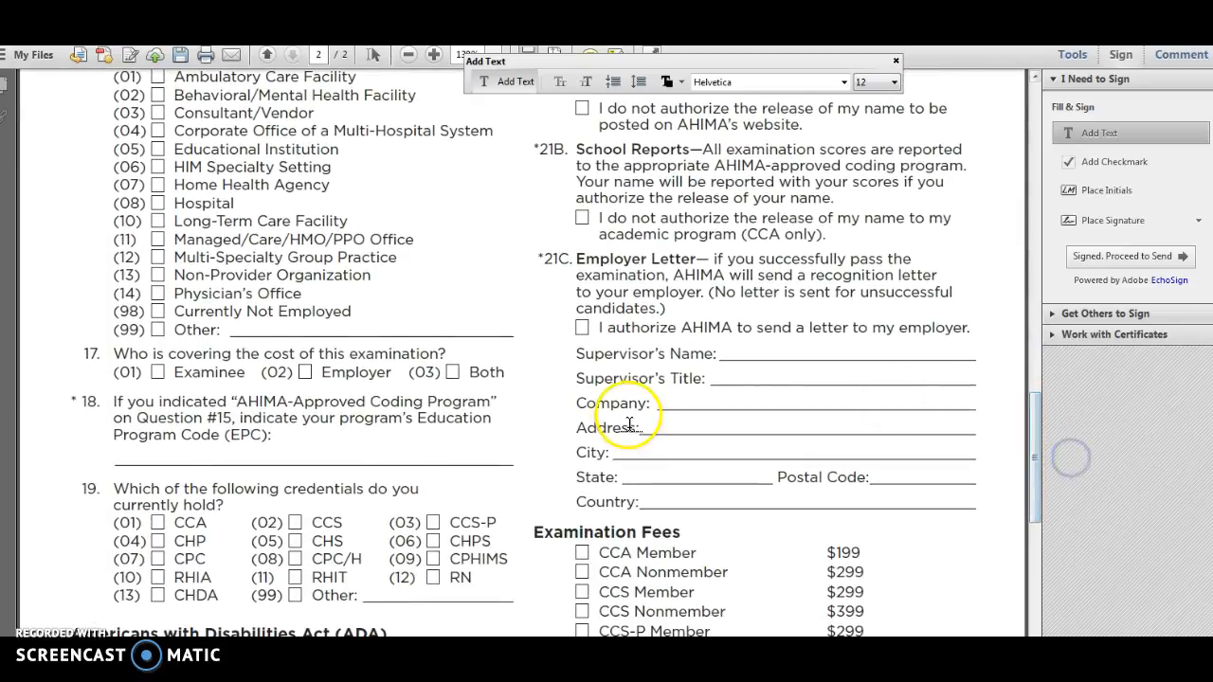
{"action": "left_click", "coordinate": [157, 366]}
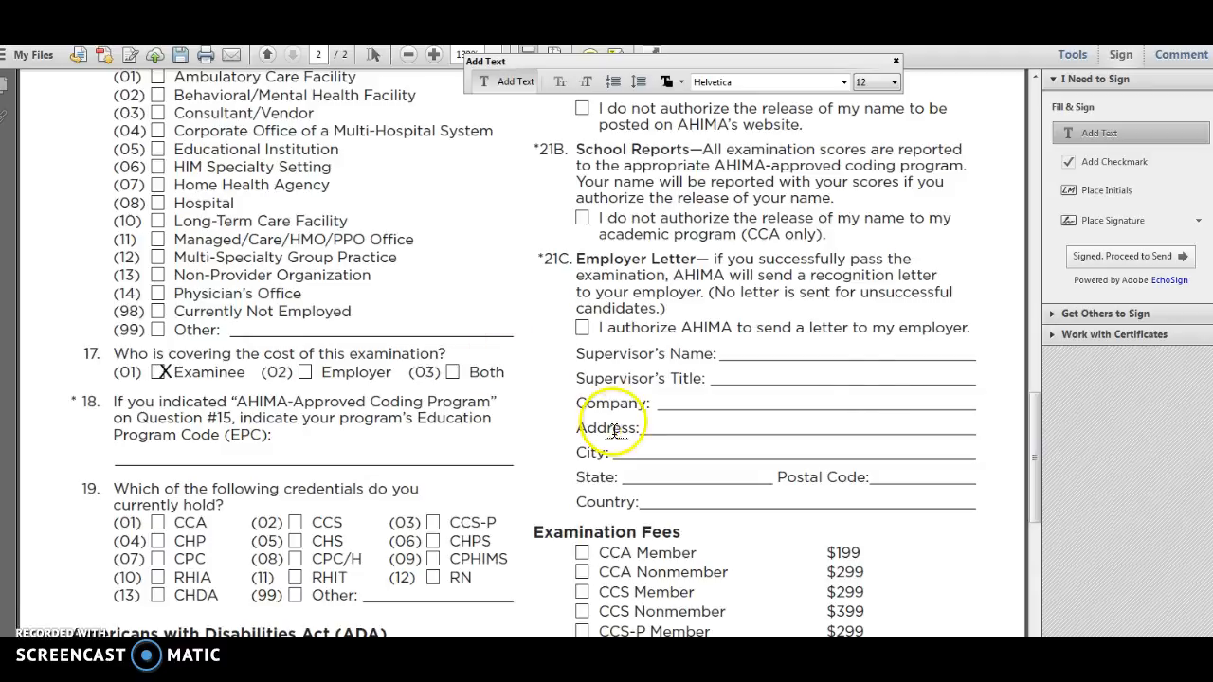
Step: Review the remaining page 2 questions and the instructions, and mark CCA Nonmember with an X under Examination Fees
{"action": "left_click_drag", "start_coordinate": [1039, 451], "coordinate": [1040, 483]}
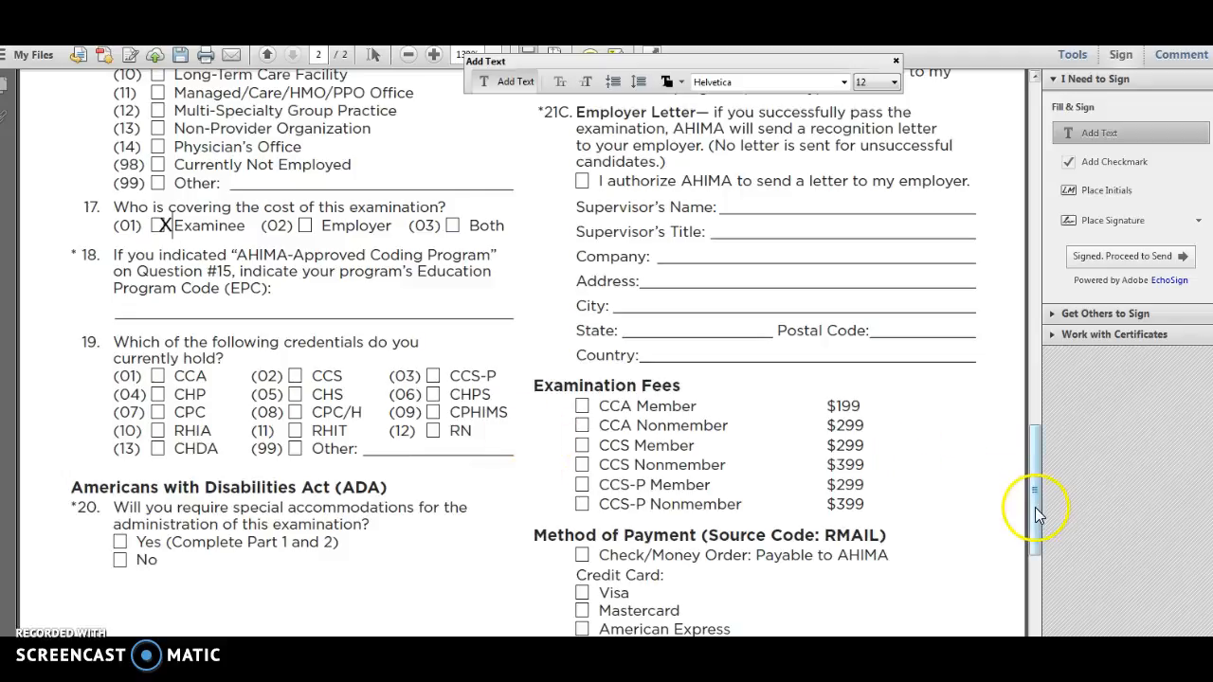
{"action": "left_click_drag", "start_coordinate": [1035, 507], "coordinate": [1045, 429]}
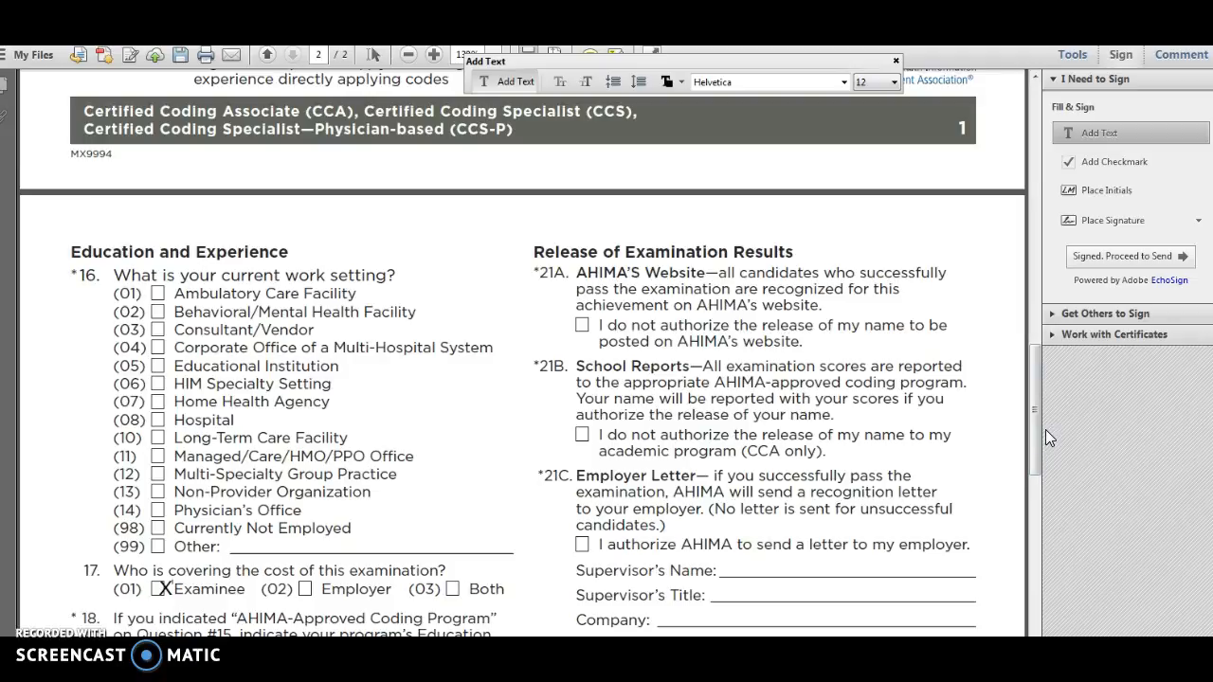
{"action": "left_click", "coordinate": [1036, 426]}
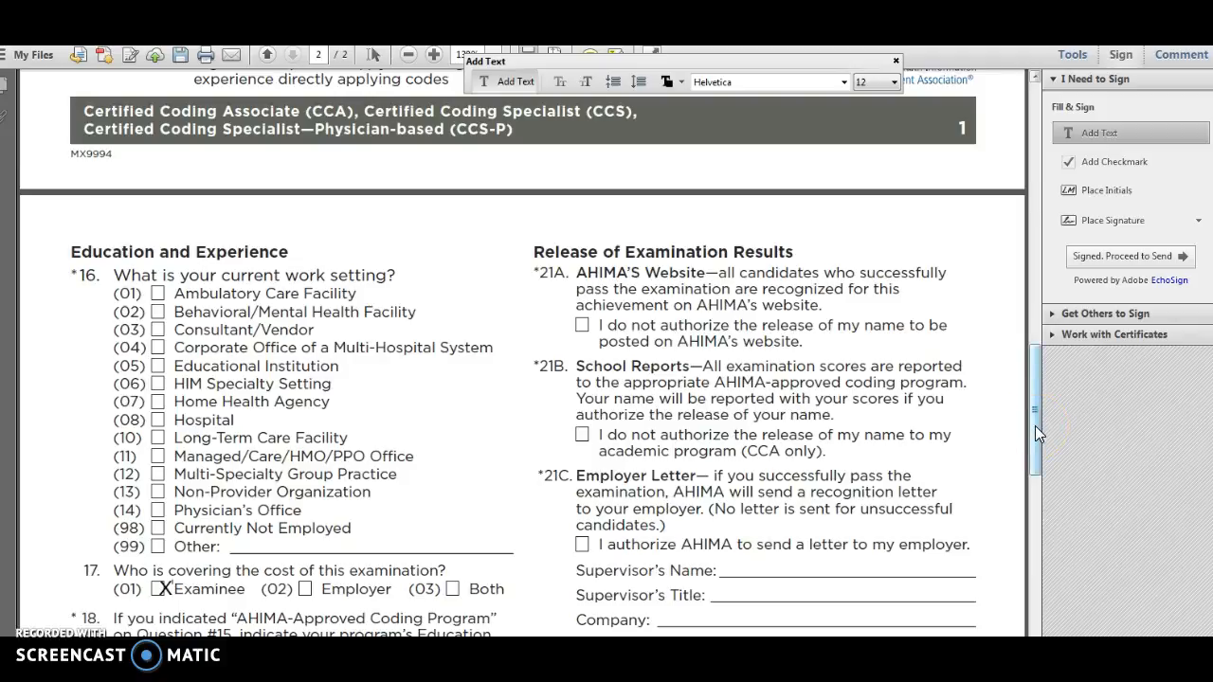
{"action": "left_click_drag", "start_coordinate": [1036, 433], "coordinate": [1049, 480]}
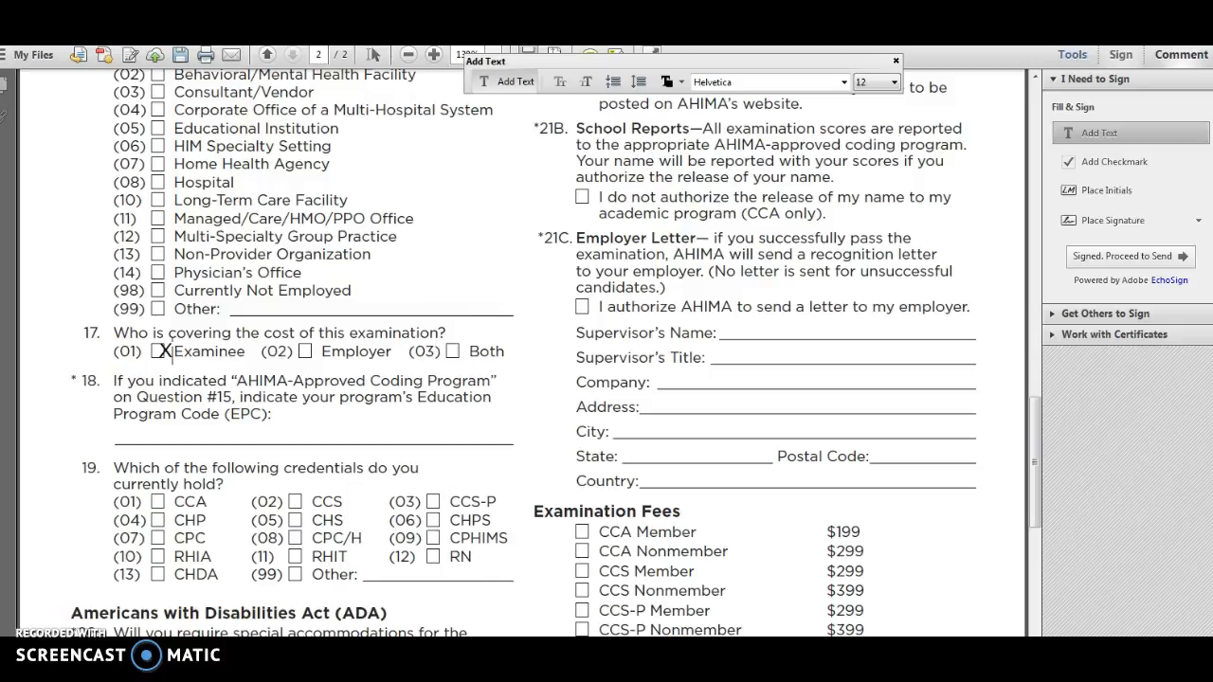
{"action": "key", "text": "alt+Tab"}
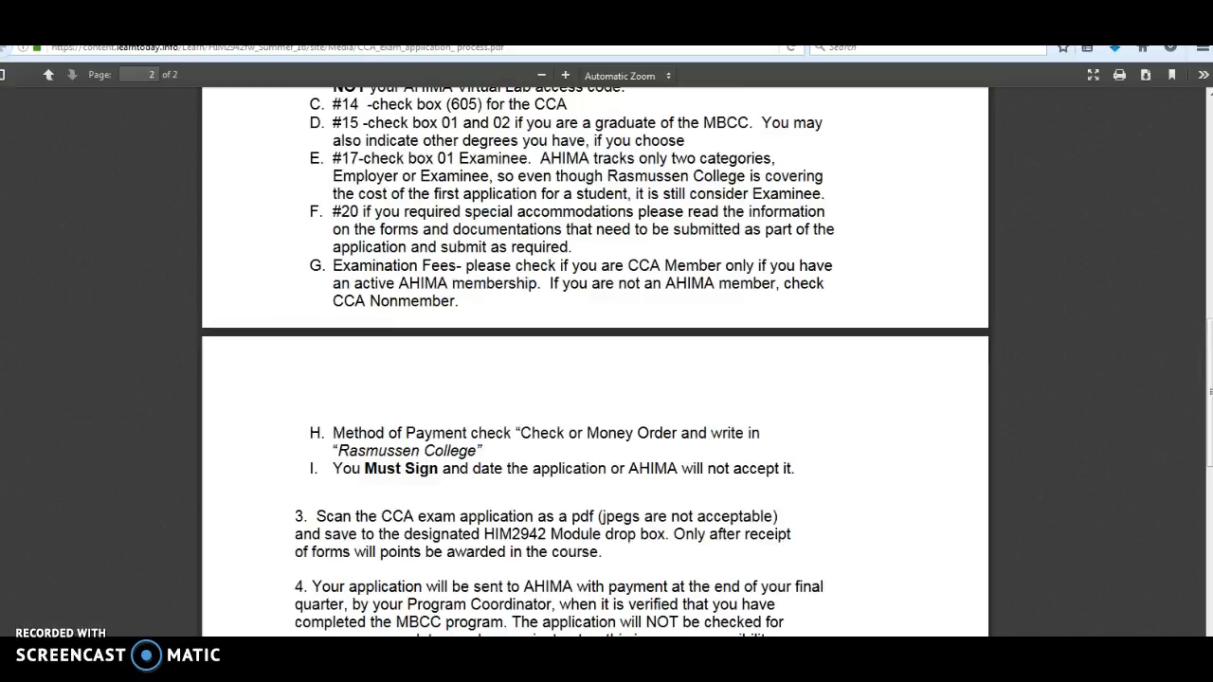
{"action": "mouse_move", "coordinate": [334, 648]}
{"action": "left_click", "coordinate": [390, 622]}
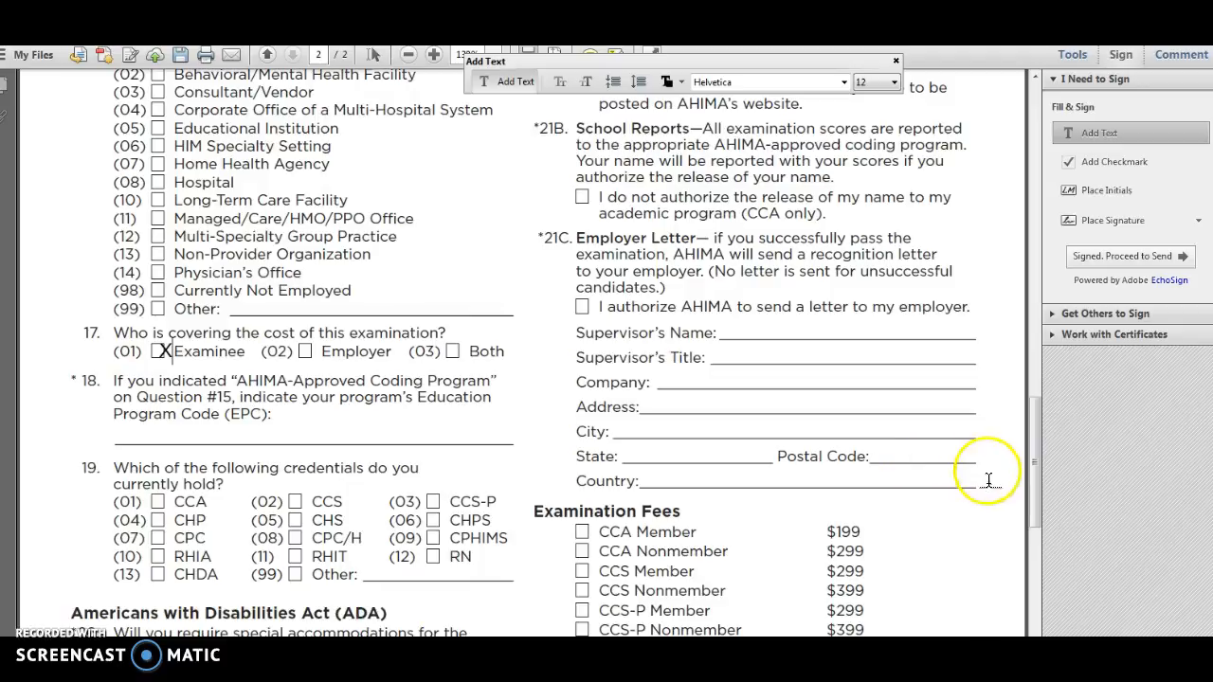
{"action": "left_click_drag", "start_coordinate": [1033, 470], "coordinate": [1032, 505]}
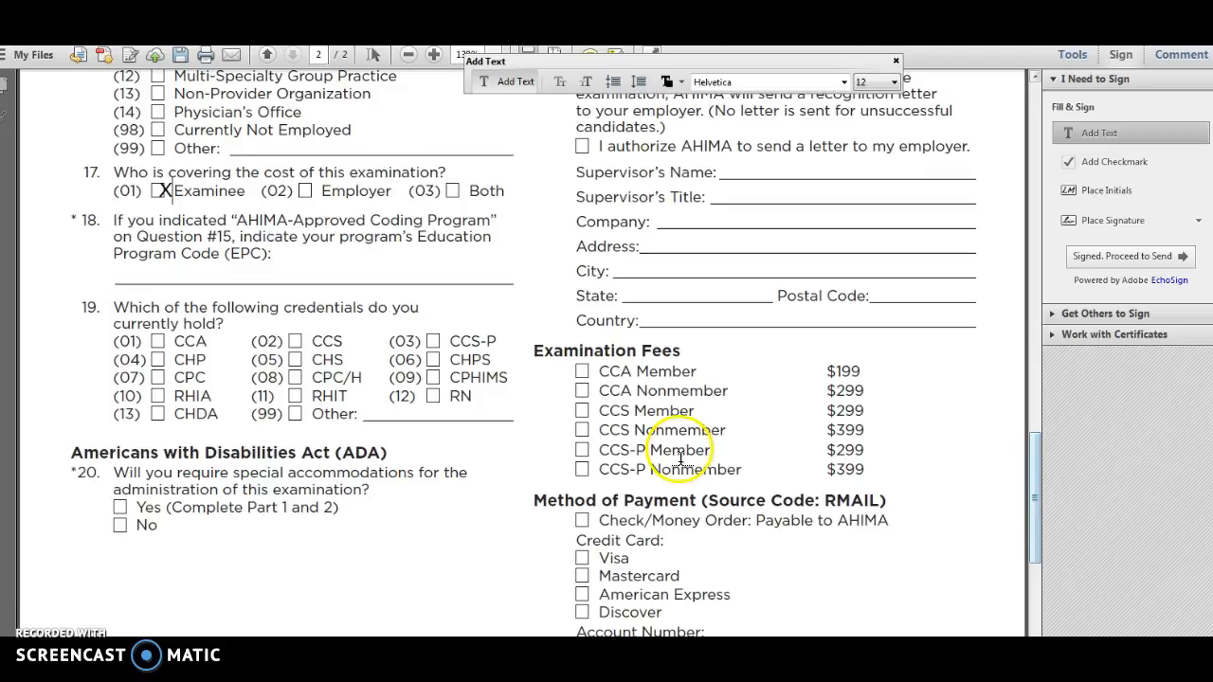
{"action": "left_click", "coordinate": [582, 390]}
{"action": "type", "text": "X"}
Step: Enter Rasmussen College on the Account Number line under Method of Payment
{"action": "left_click_drag", "start_coordinate": [1034, 464], "coordinate": [1056, 503]}
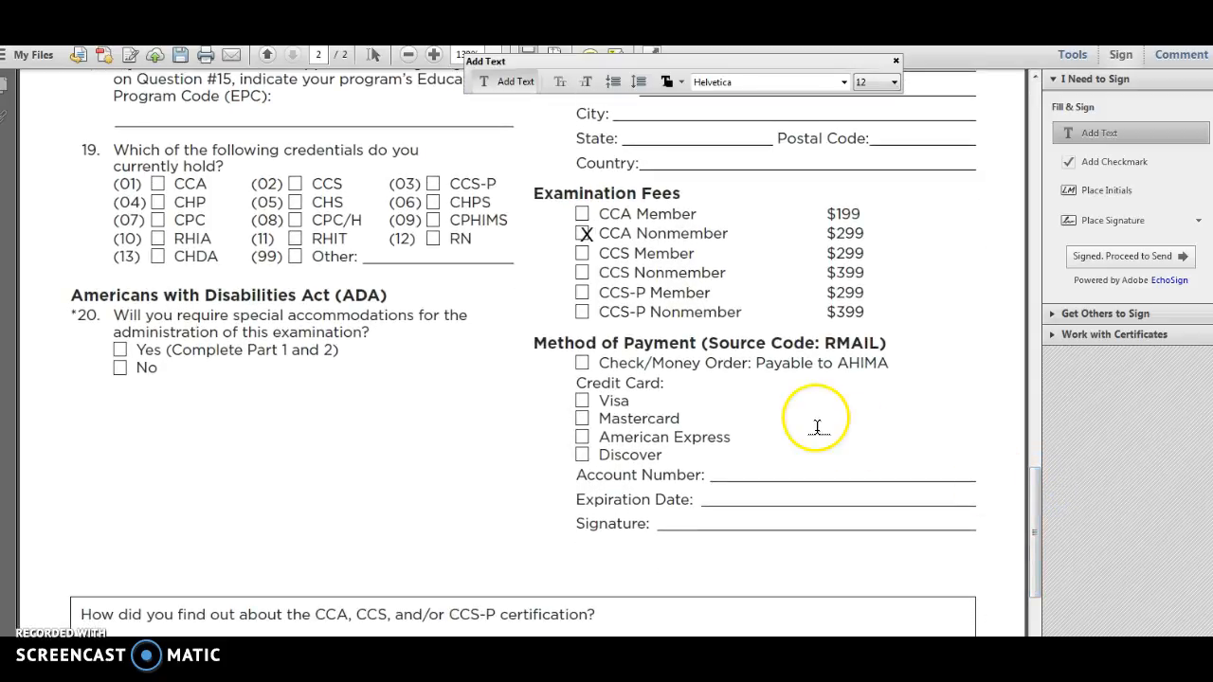
{"action": "type", "text": "Rasmus"}
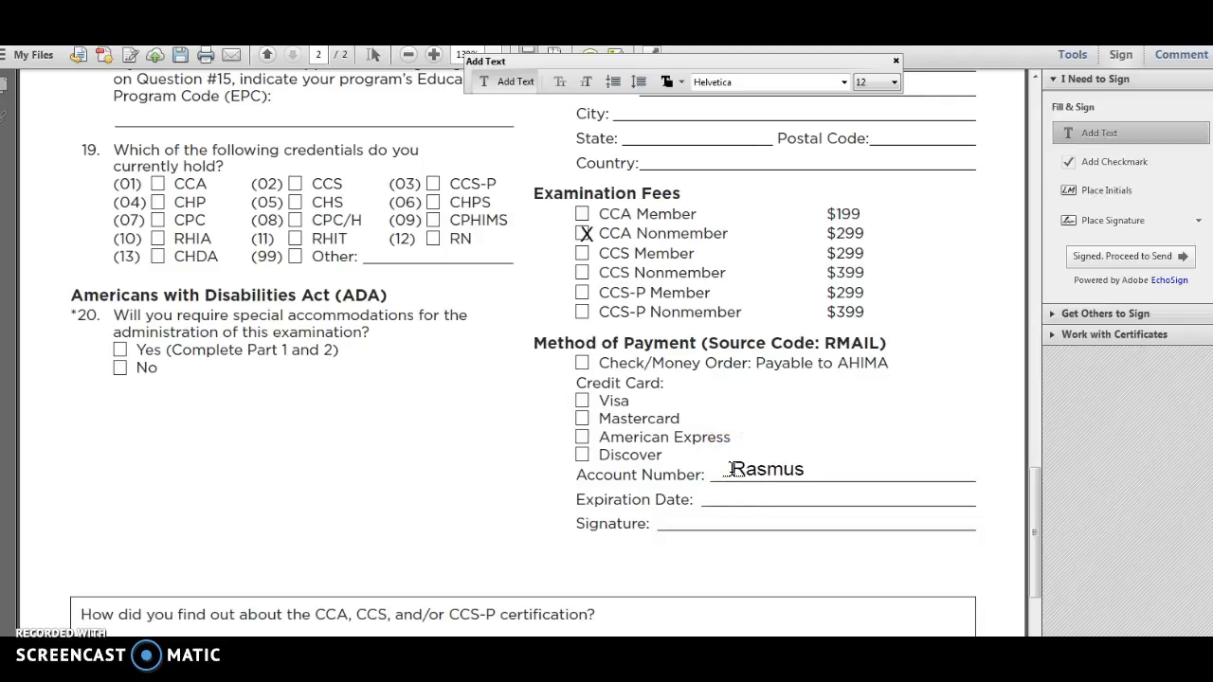
{"action": "type", "text": "sen College"}
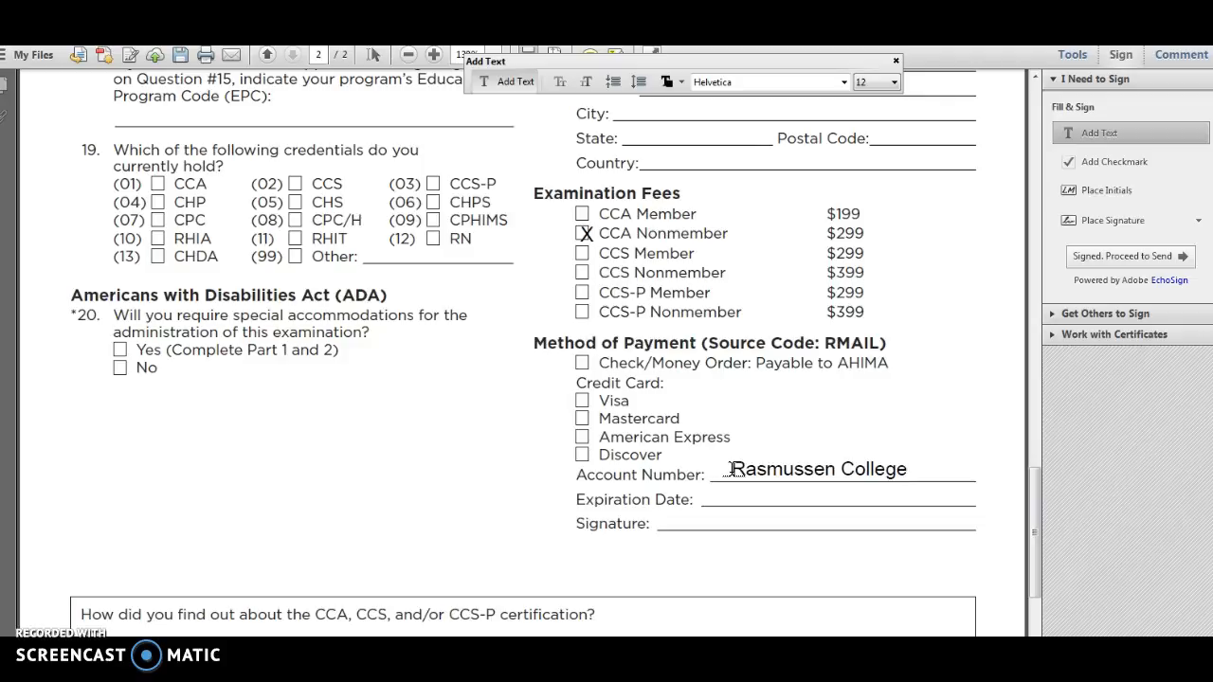
Step: Place the saved signature on page 2 just above the Statement of Understanding text
{"action": "left_click_drag", "start_coordinate": [1042, 503], "coordinate": [1042, 558]}
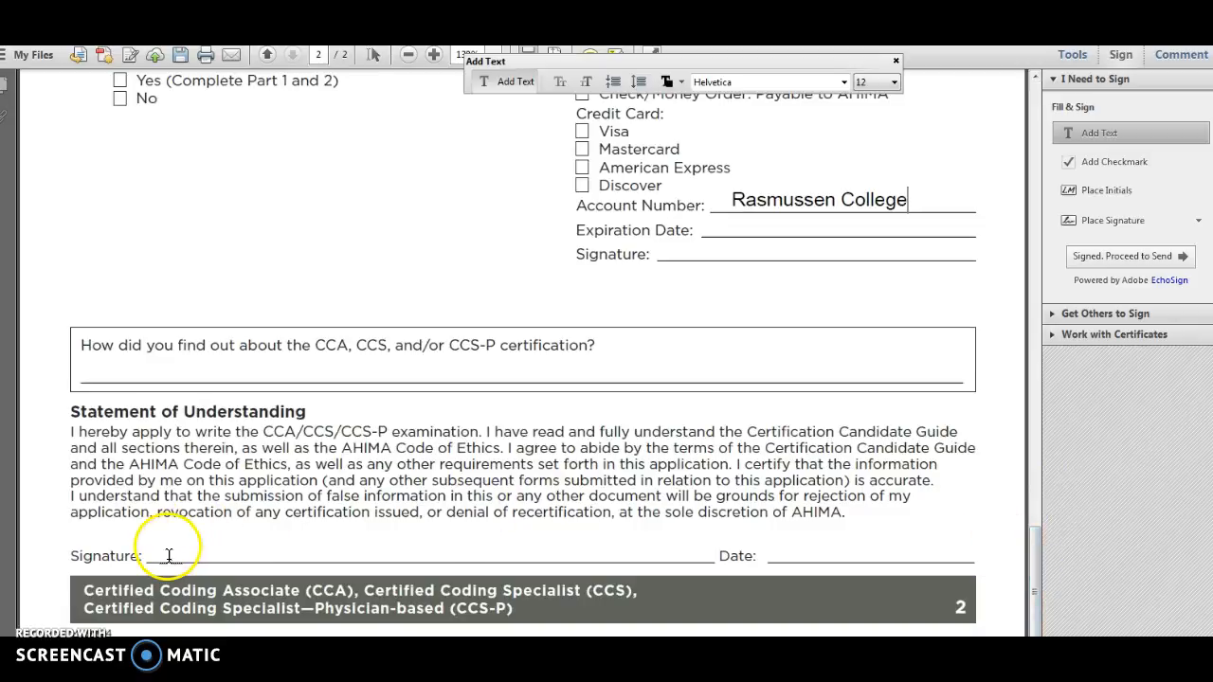
{"action": "left_click", "coordinate": [1103, 227]}
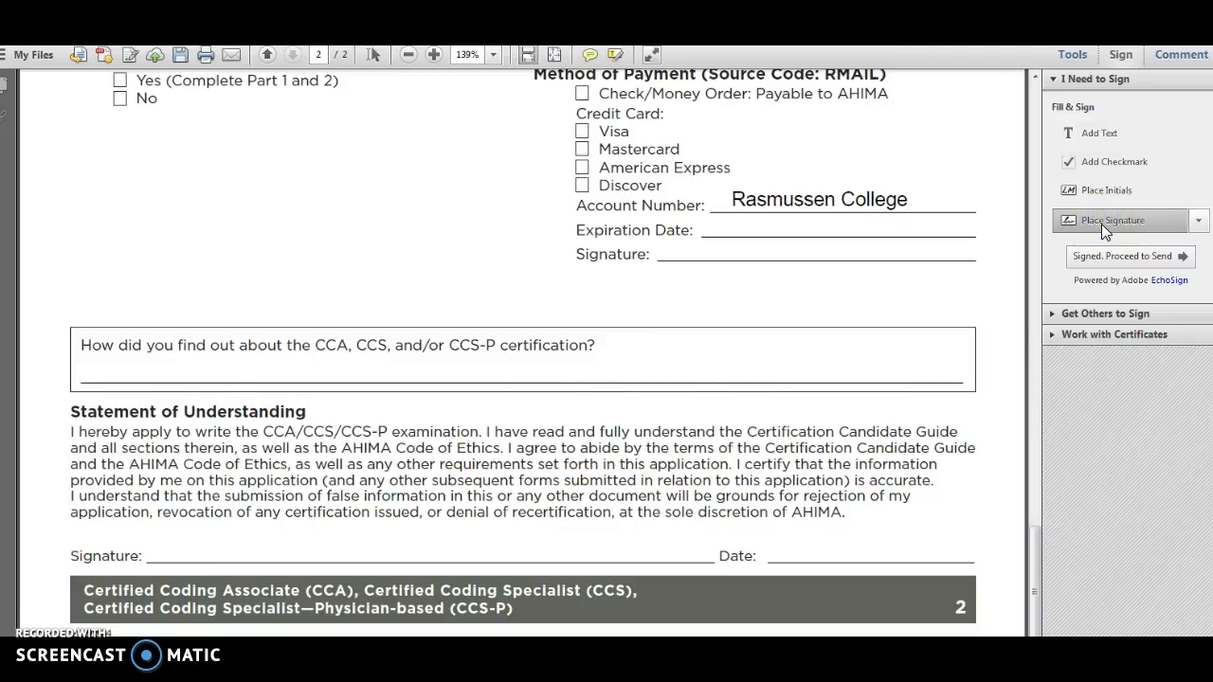
{"action": "left_click", "coordinate": [798, 392]}
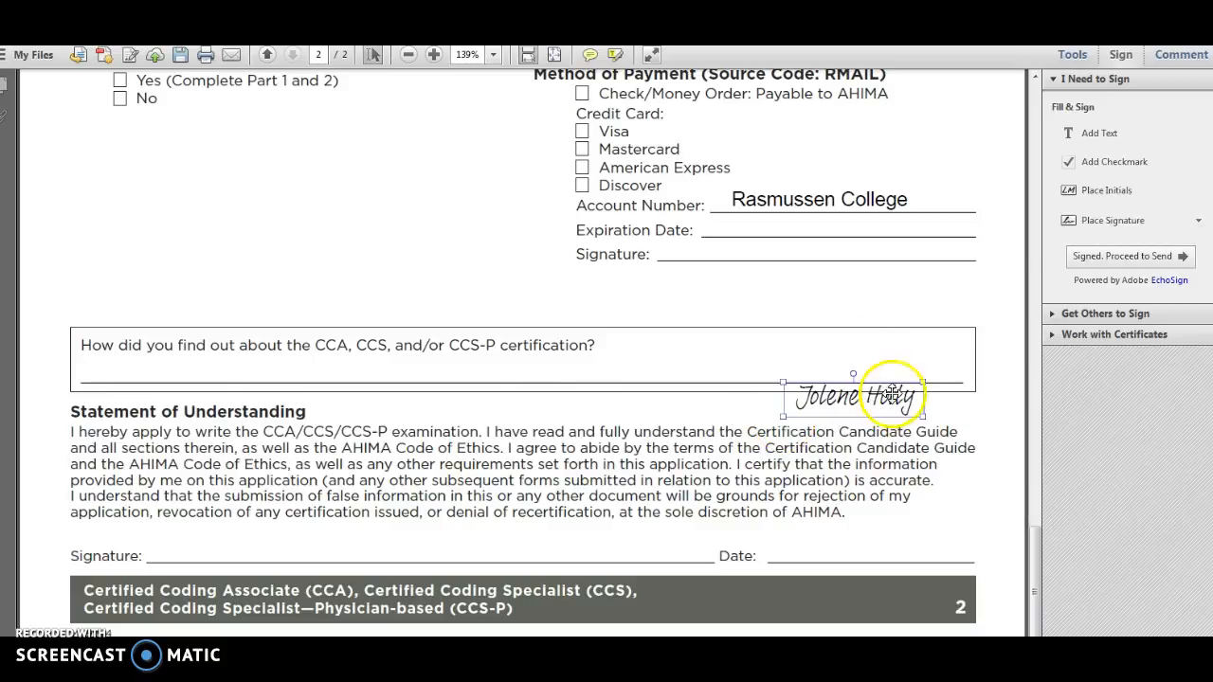
{"action": "left_click", "coordinate": [913, 397]}
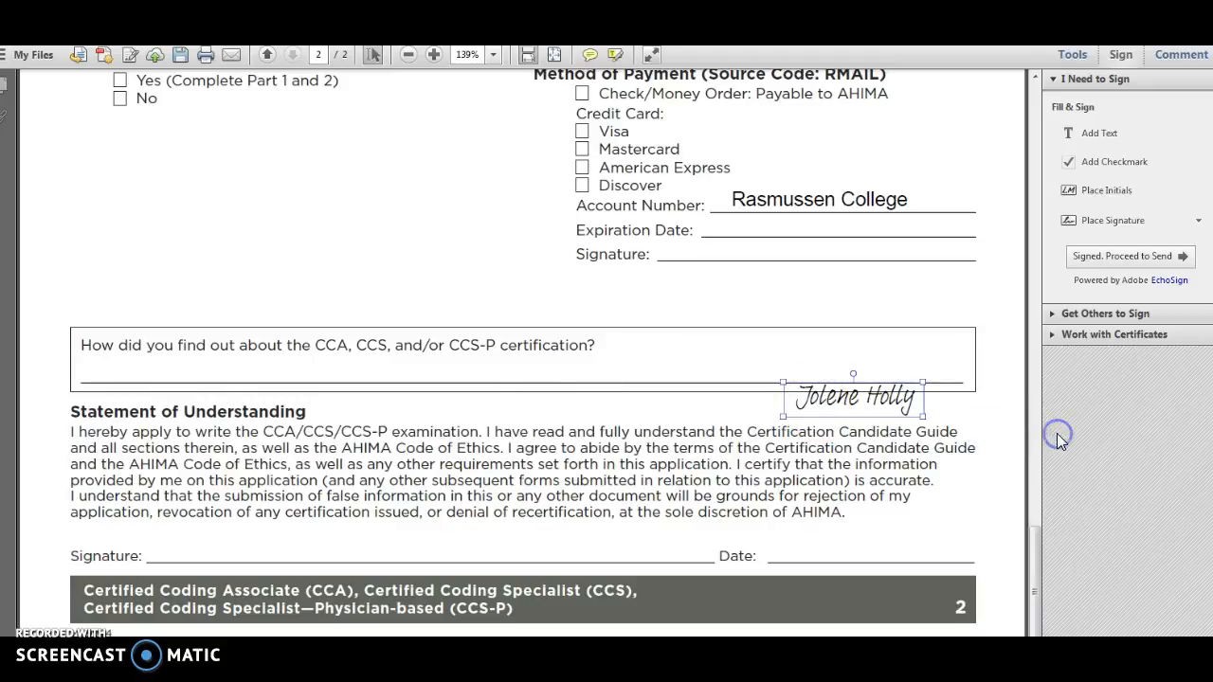
Step: Change the saved signature to a typed one with the applicant's full name and place it on the Statement of Understanding's Signature line
{"action": "left_click", "coordinate": [1099, 223]}
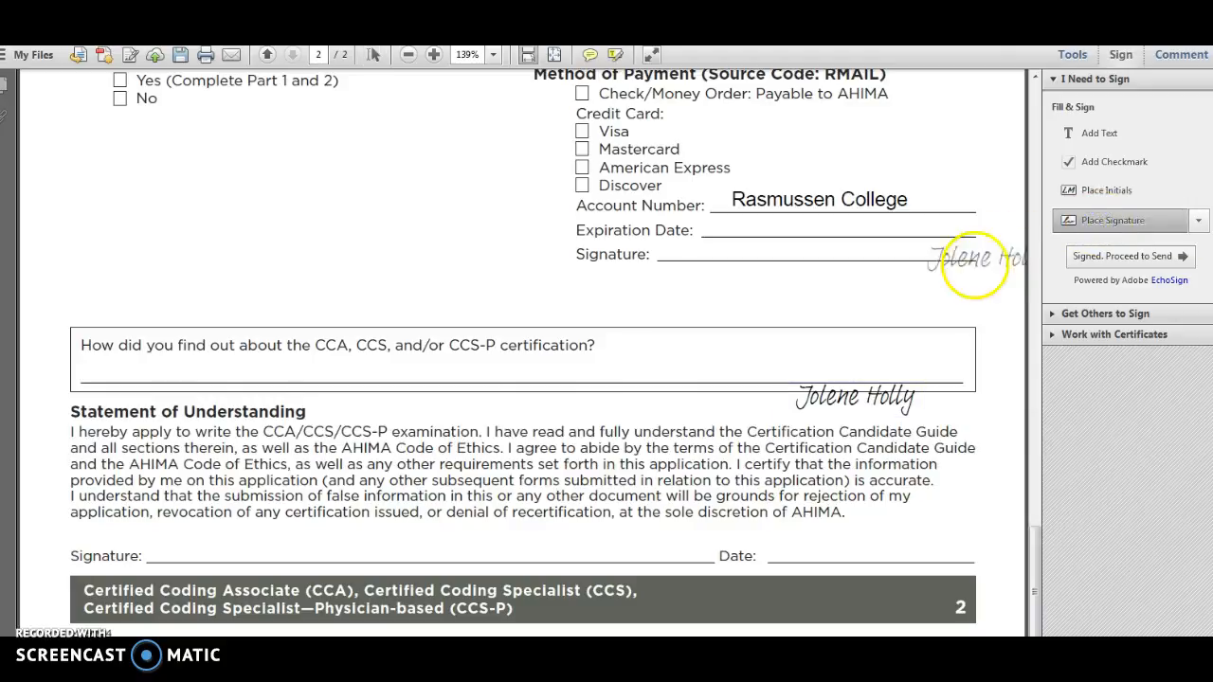
{"action": "left_click", "coordinate": [1196, 223]}
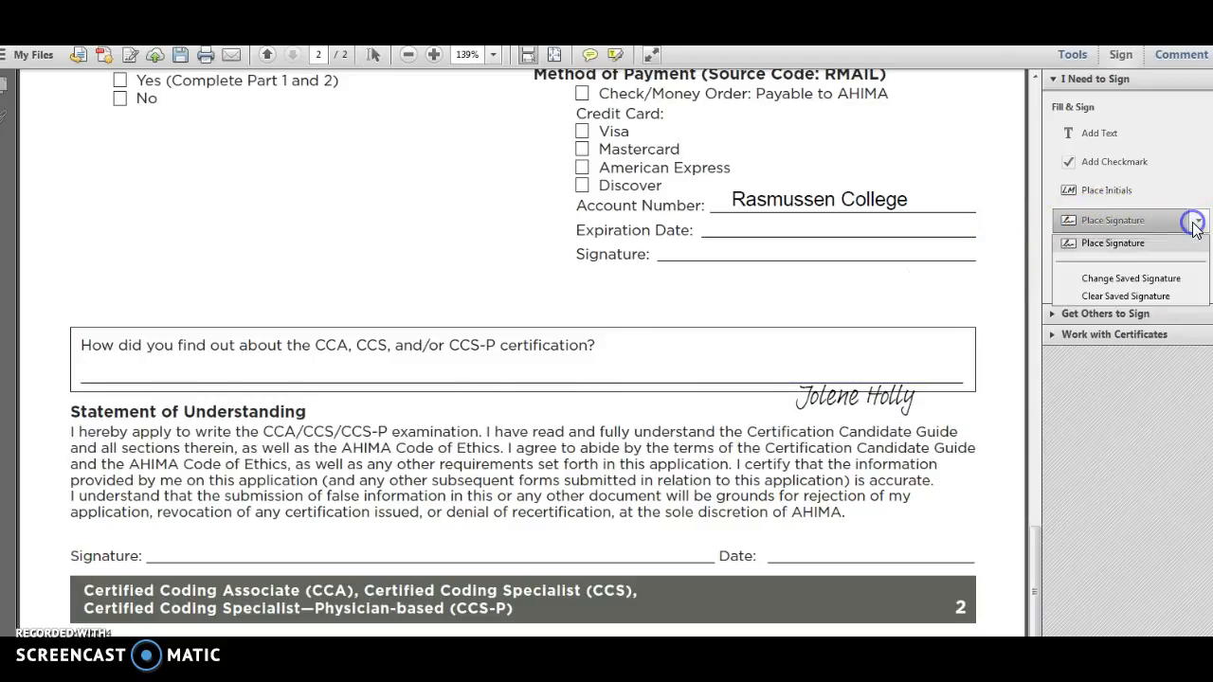
{"action": "left_click", "coordinate": [1151, 279]}
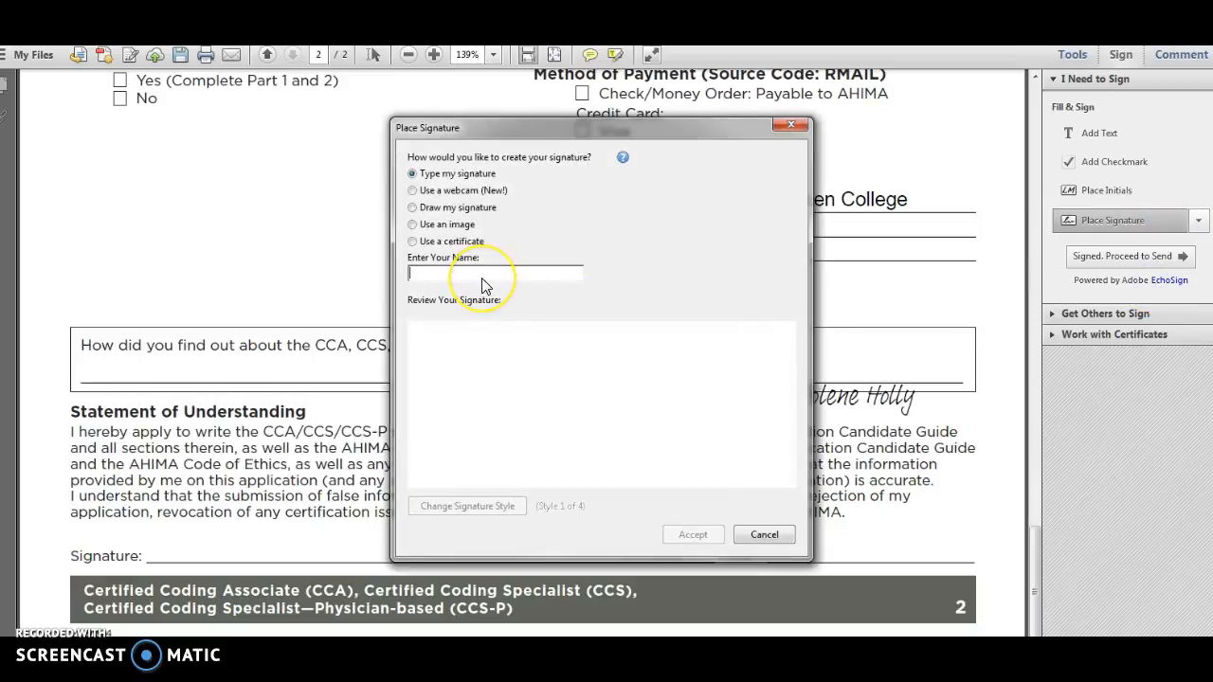
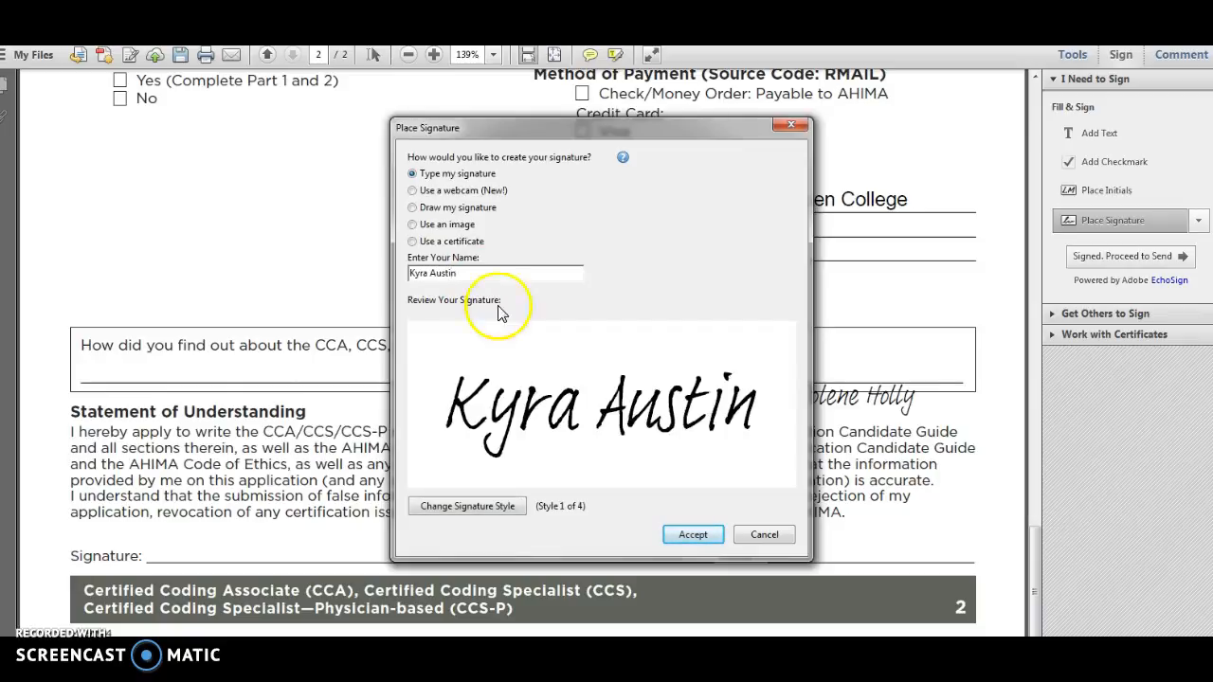
{"action": "left_click", "coordinate": [693, 535]}
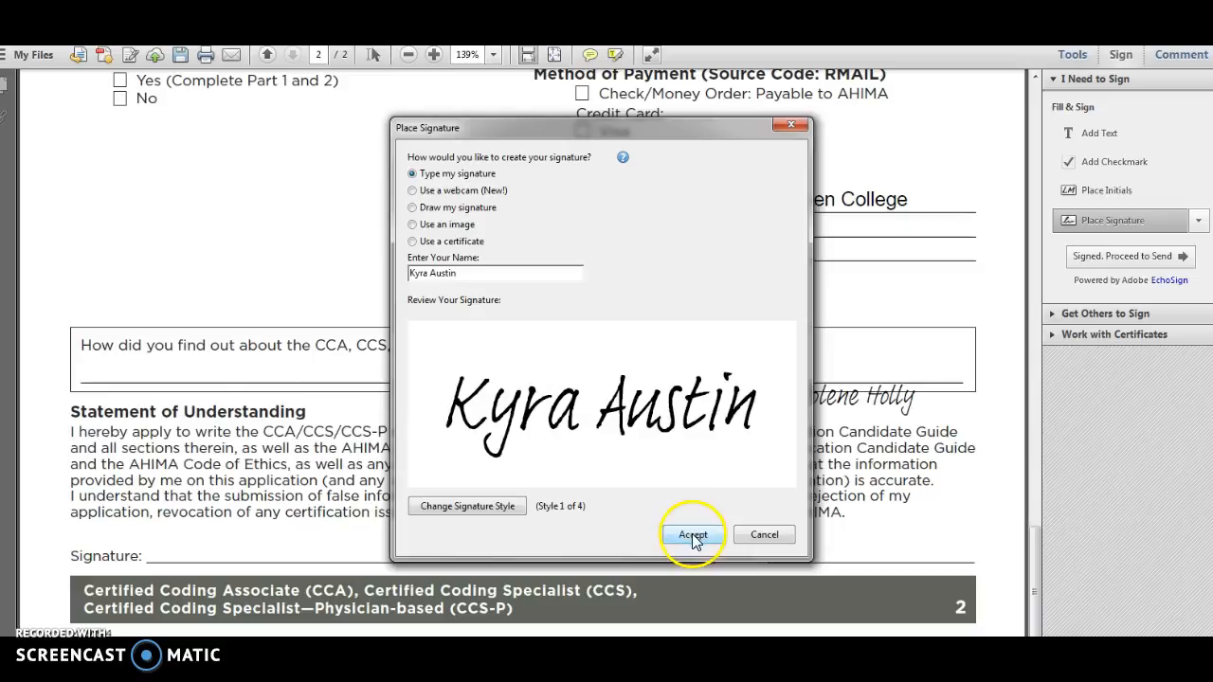
{"action": "left_click", "coordinate": [445, 536]}
{"action": "left_click_drag", "start_coordinate": [446, 535], "coordinate": [221, 544]}
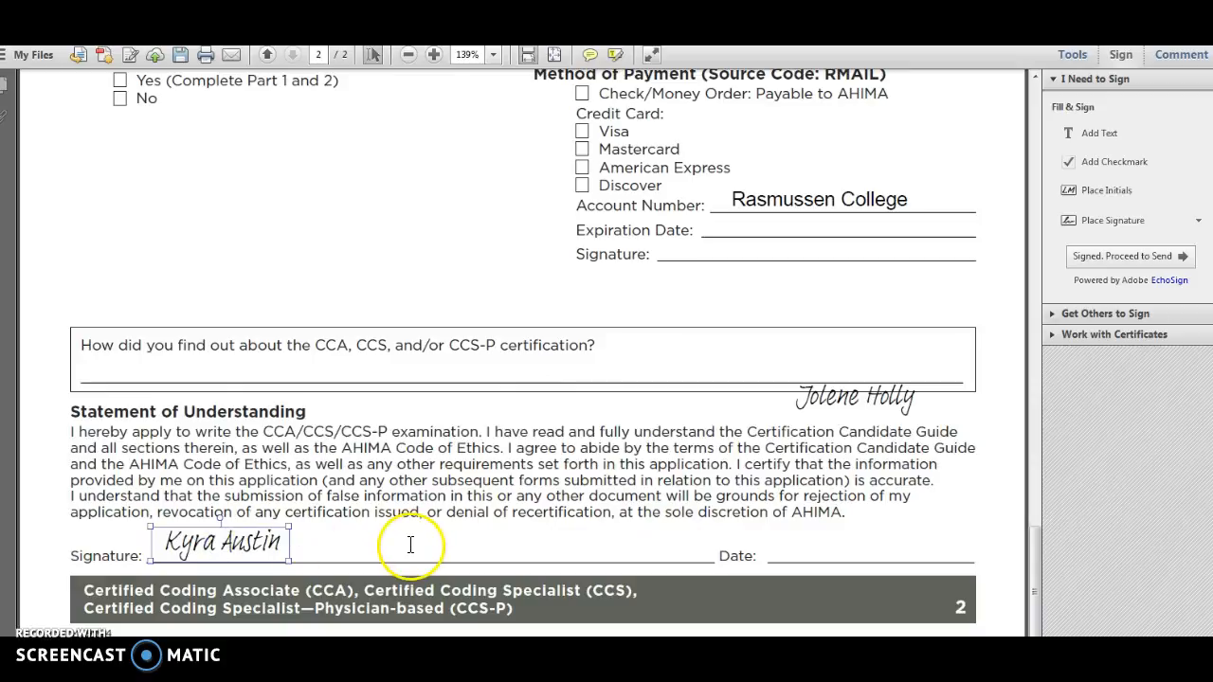
Step: Add the text "Feb...." on the Date line beside the applicant's signature
{"action": "left_click", "coordinate": [789, 546]}
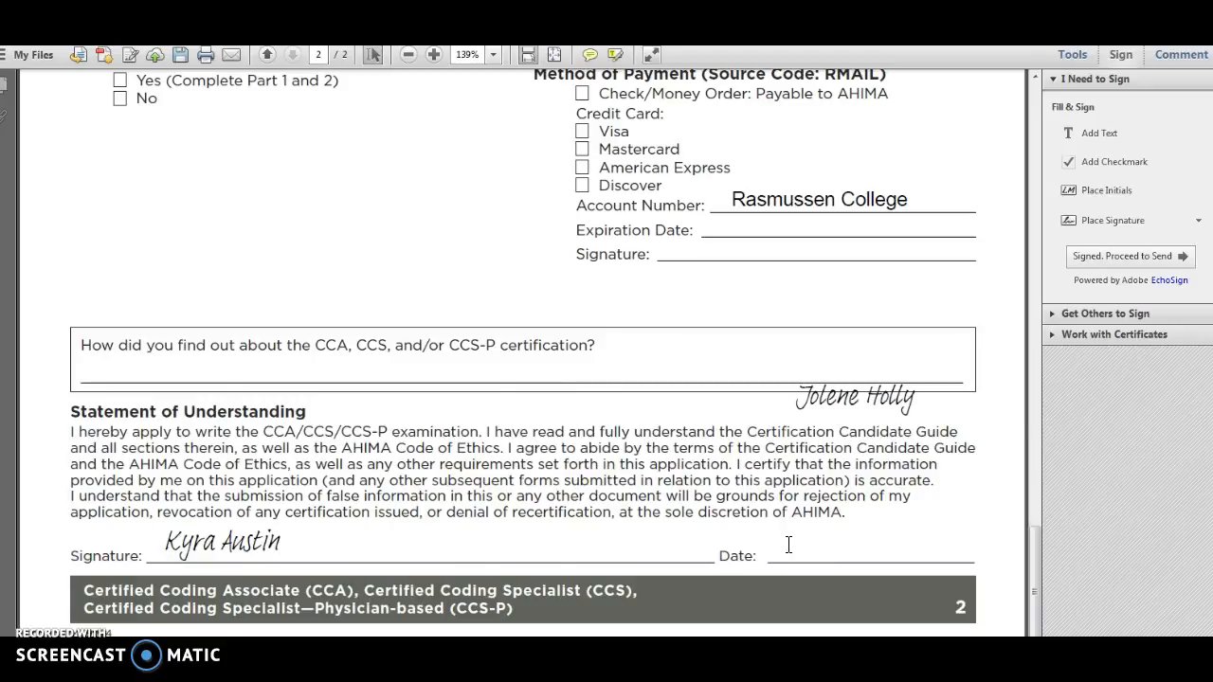
{"action": "left_click", "coordinate": [1113, 138]}
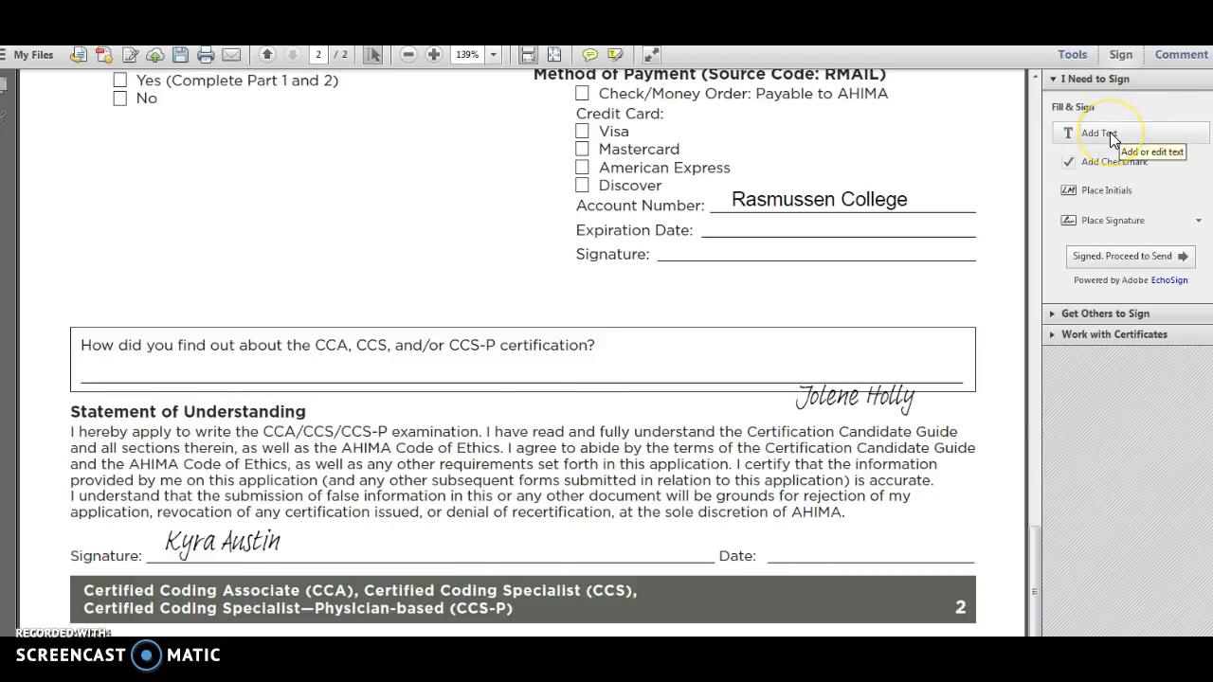
{"action": "left_click", "coordinate": [784, 554]}
{"action": "type", "text": "Feb...."}
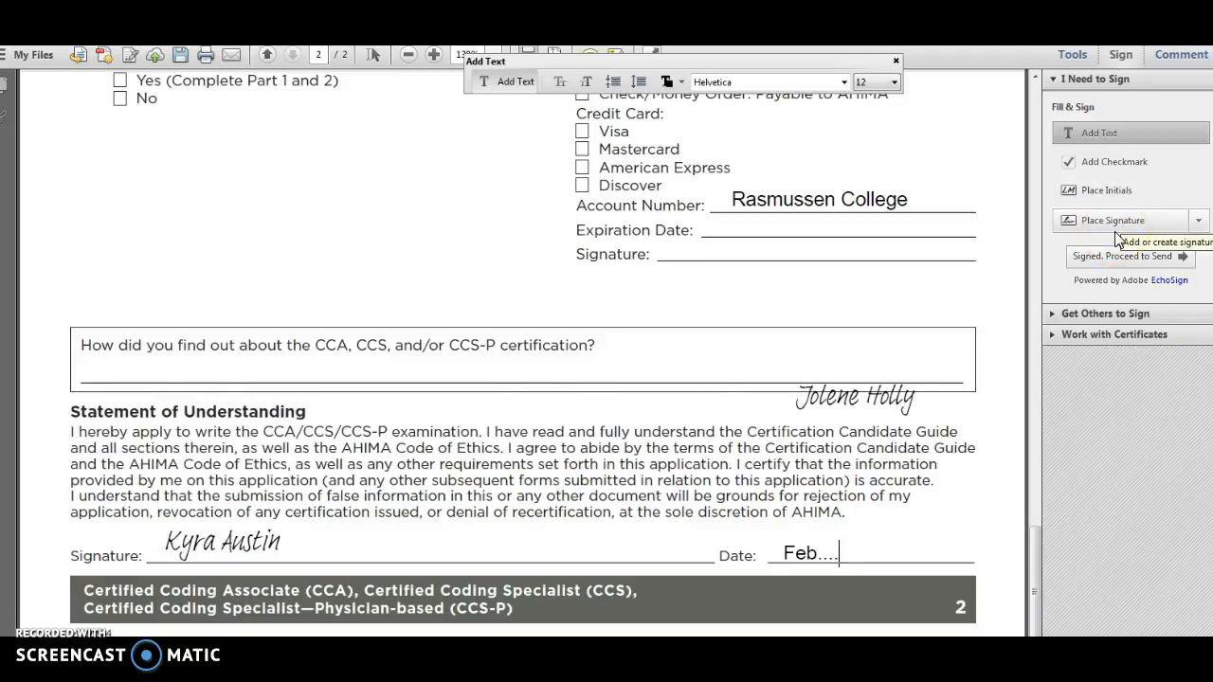
{"action": "left_click", "coordinate": [1199, 222]}
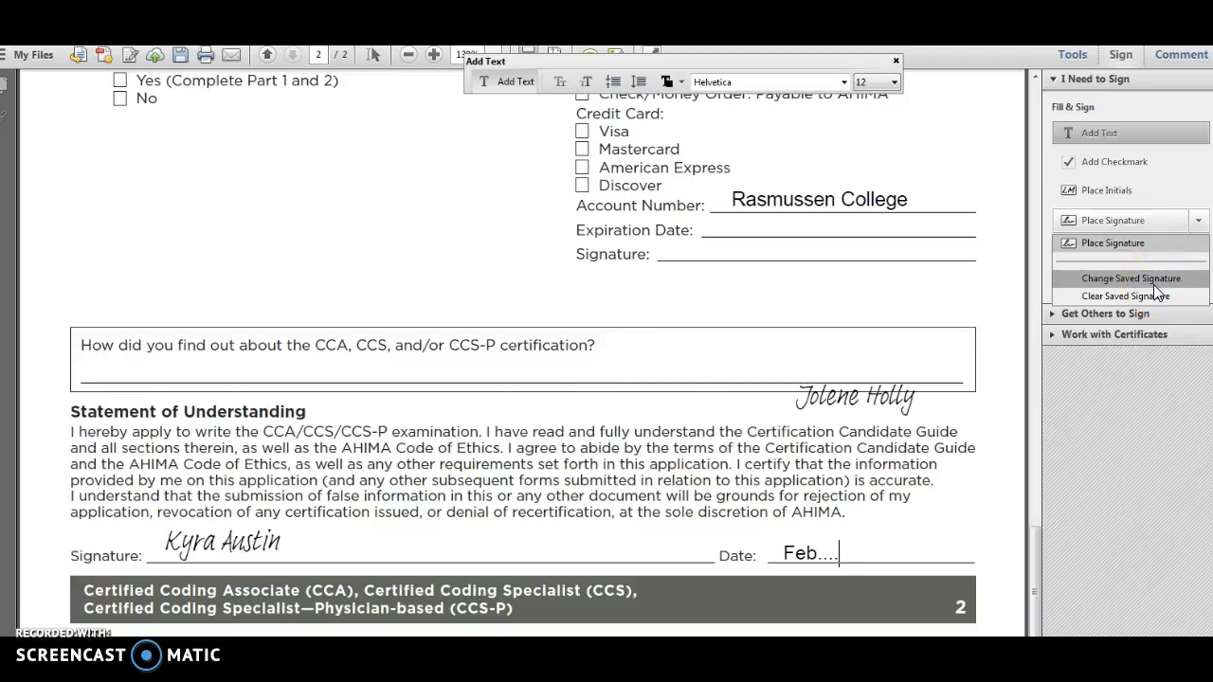
{"action": "left_click", "coordinate": [549, 481]}
{"action": "left_click", "coordinate": [305, 541]}
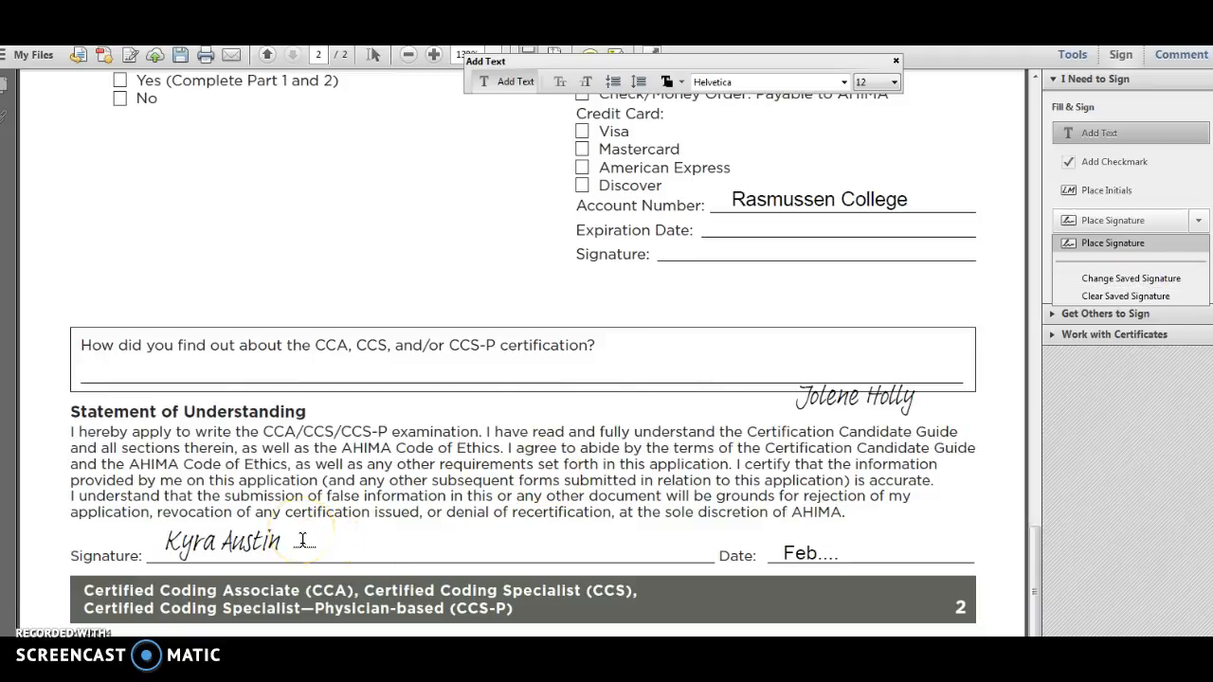